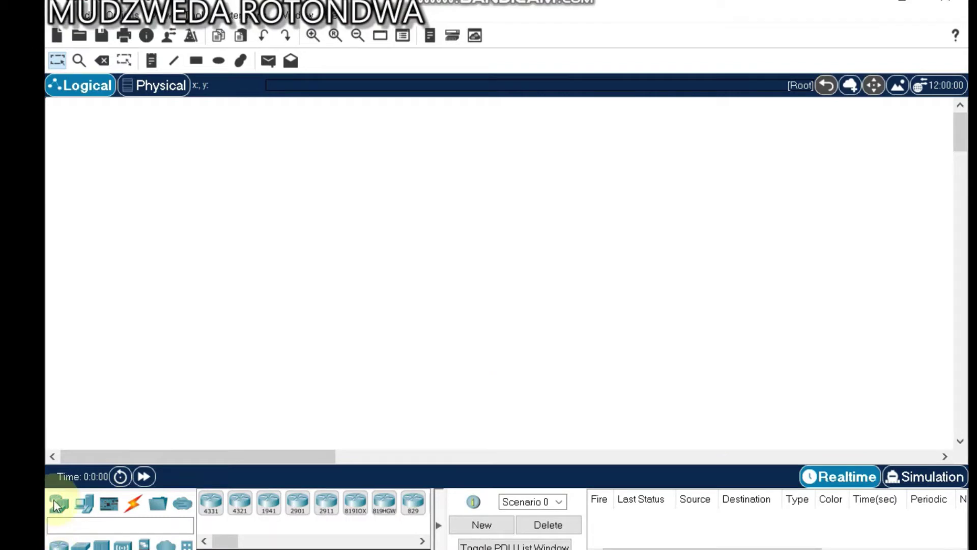
Place five PCs, PC0 to PC4, around the workspace.
{"action": "left_click", "coordinate": [81, 505]}
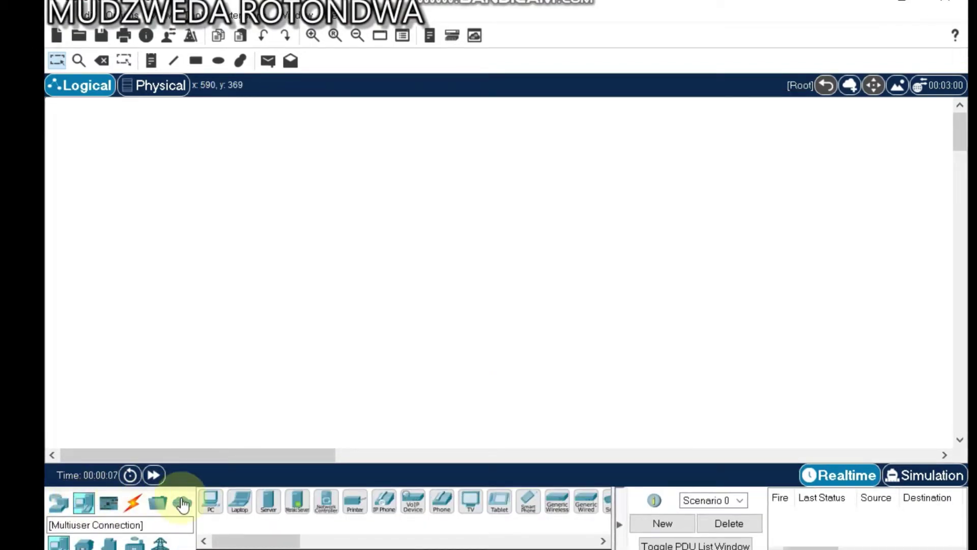
{"action": "left_click", "coordinate": [213, 503]}
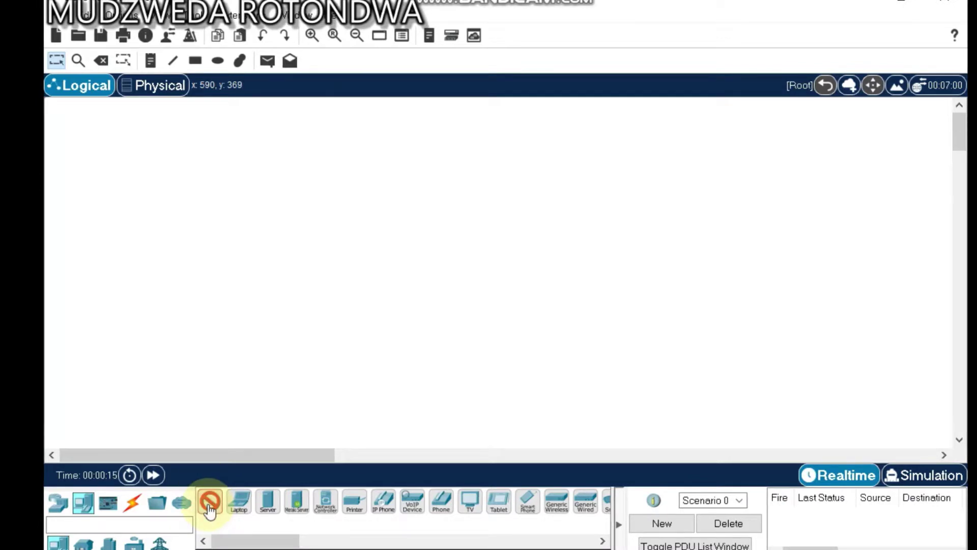
{"action": "left_click", "coordinate": [210, 259]}
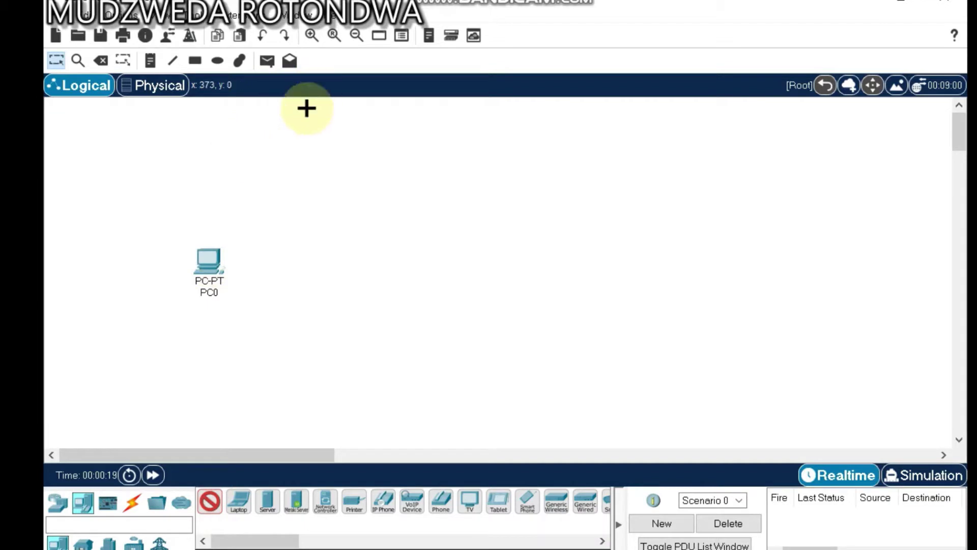
{"action": "left_click", "coordinate": [276, 132]}
{"action": "left_click", "coordinate": [456, 131]}
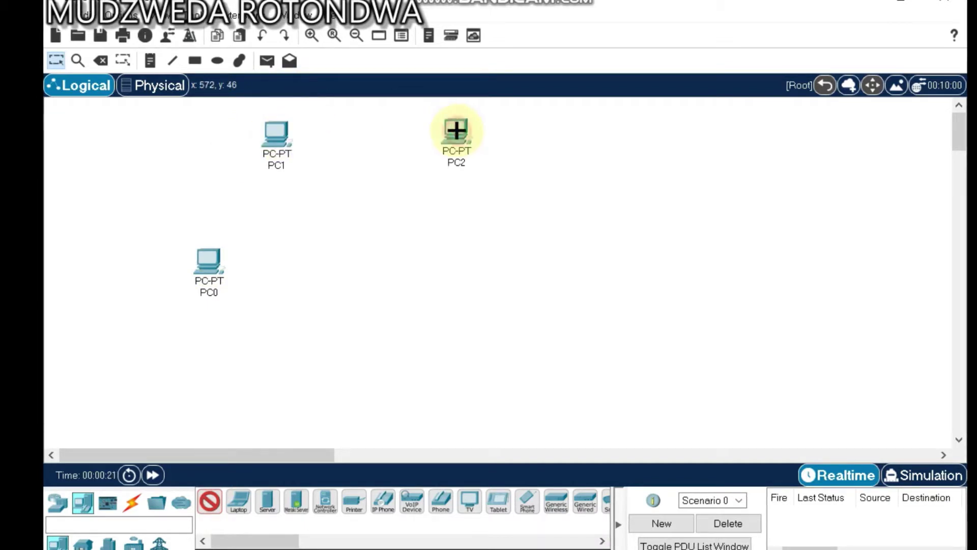
{"action": "left_click", "coordinate": [482, 279]}
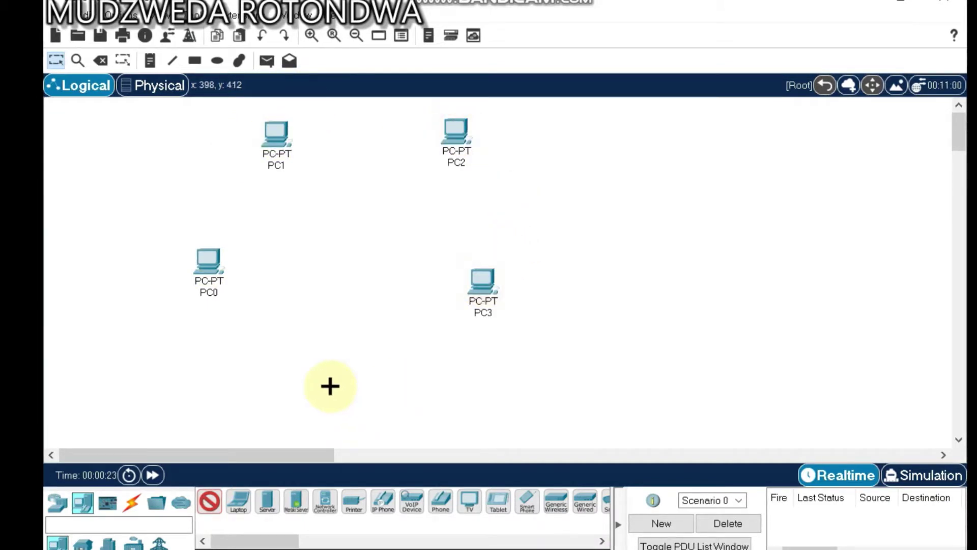
{"action": "left_click", "coordinate": [329, 382]}
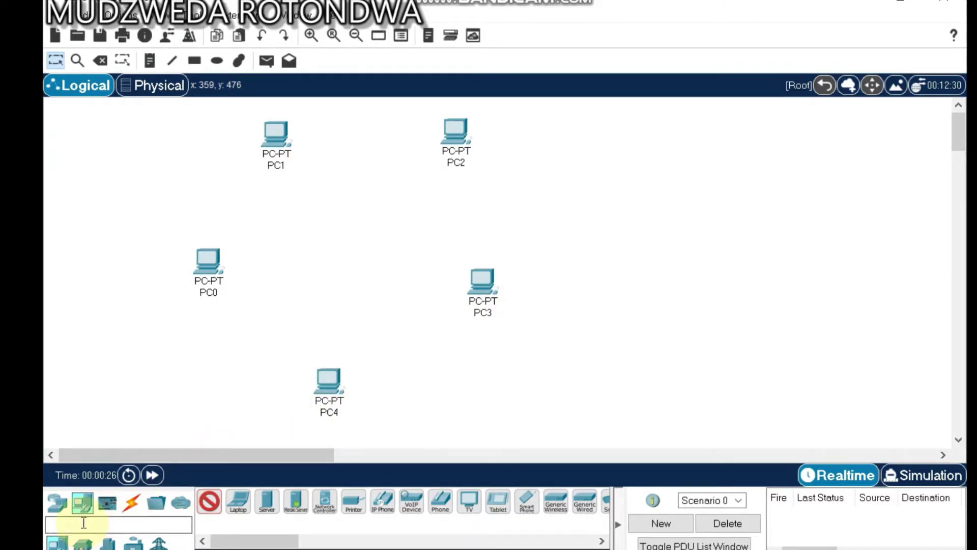
Place a 2960 switch, Switch0, in the middle of the PCs.
{"action": "left_click", "coordinate": [57, 503]}
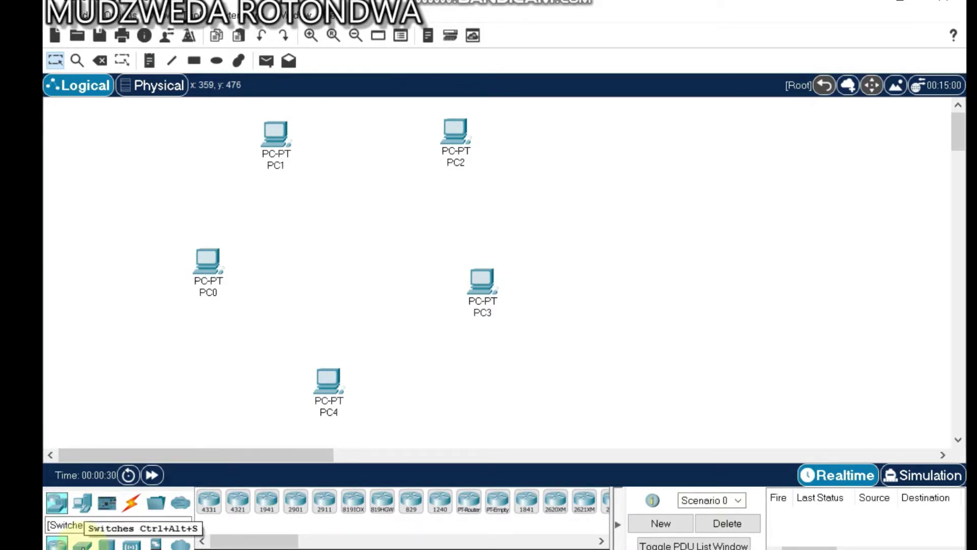
{"action": "left_click", "coordinate": [81, 543]}
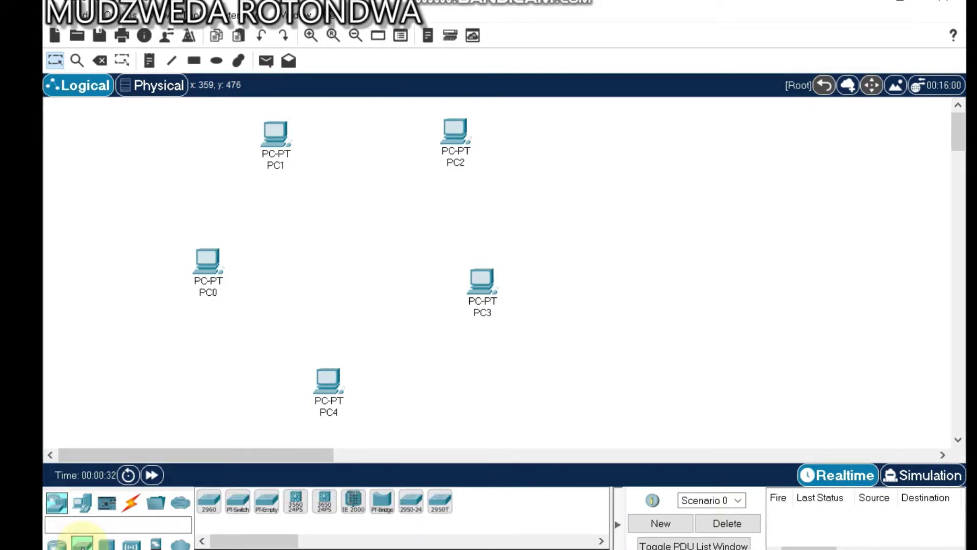
{"action": "left_click", "coordinate": [213, 503]}
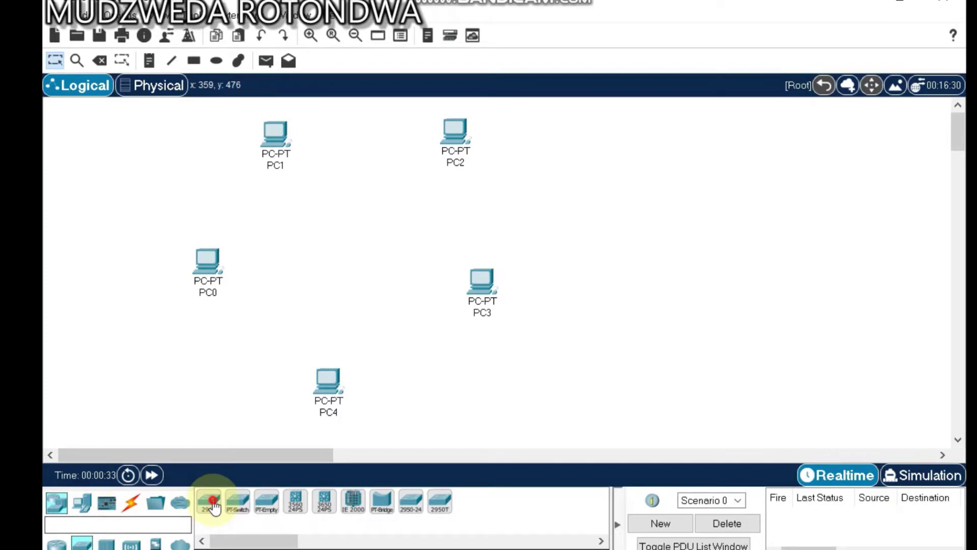
{"action": "left_click", "coordinate": [341, 255]}
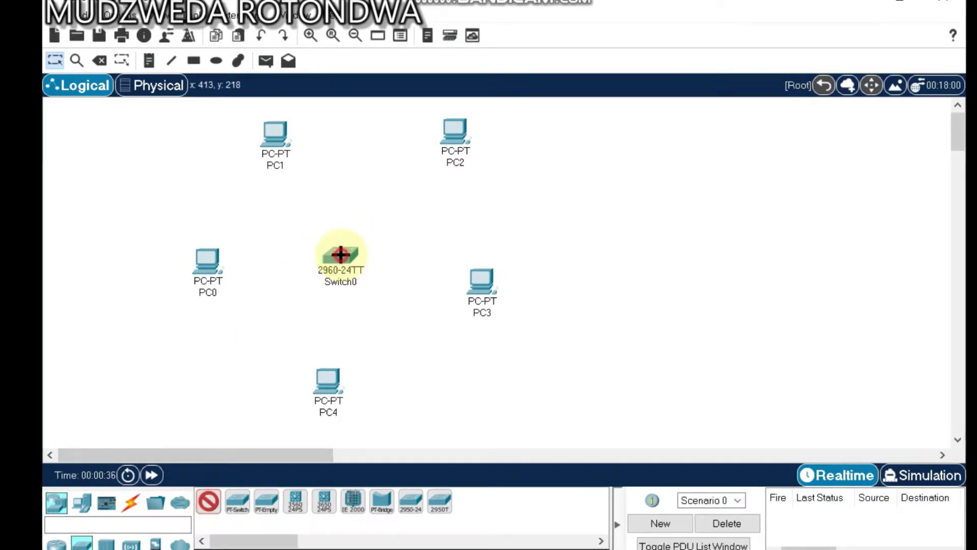
{"action": "left_click", "coordinate": [156, 504]}
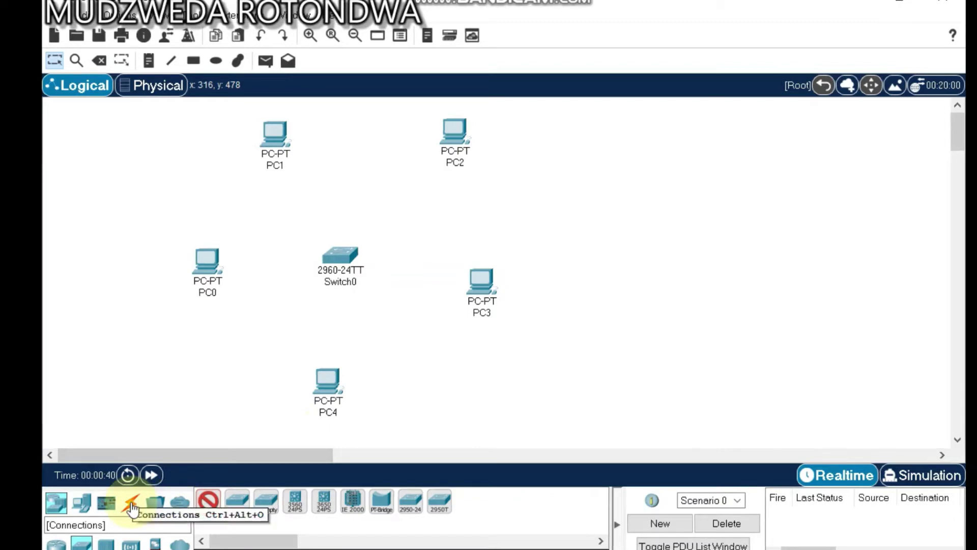
Link PC0, PC1, PC2, PC3 and PC4 to Switch0 using automatic connection cables.
{"action": "left_click", "coordinate": [132, 504]}
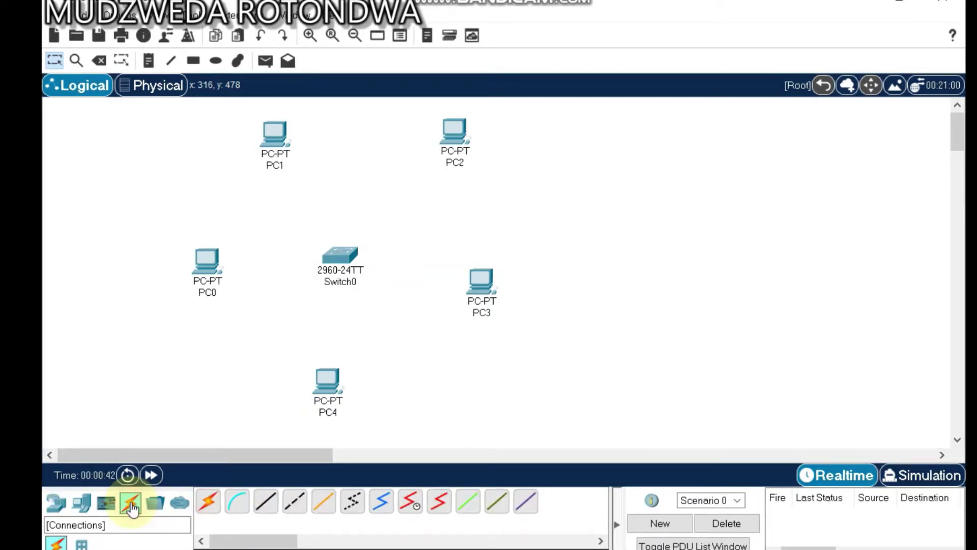
{"action": "left_click", "coordinate": [215, 509]}
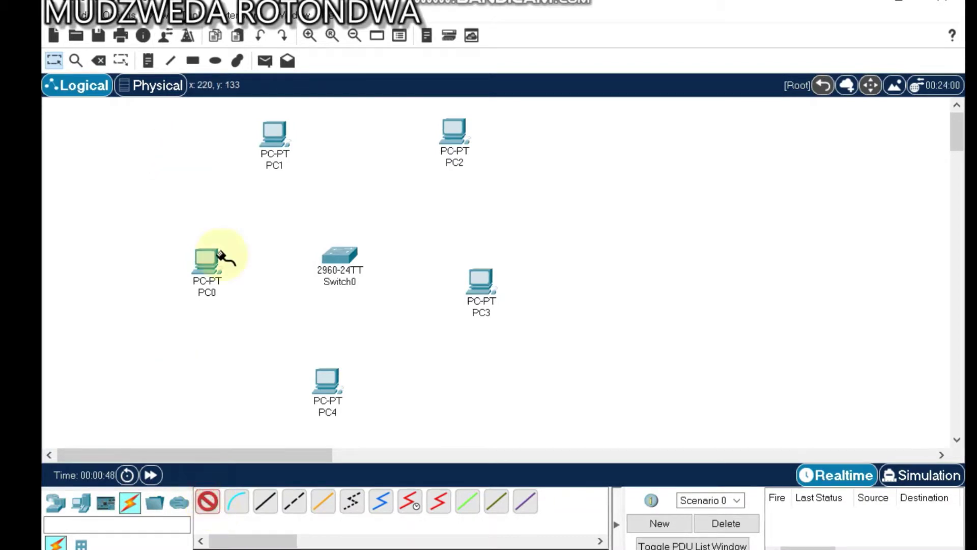
{"action": "left_click", "coordinate": [209, 262]}
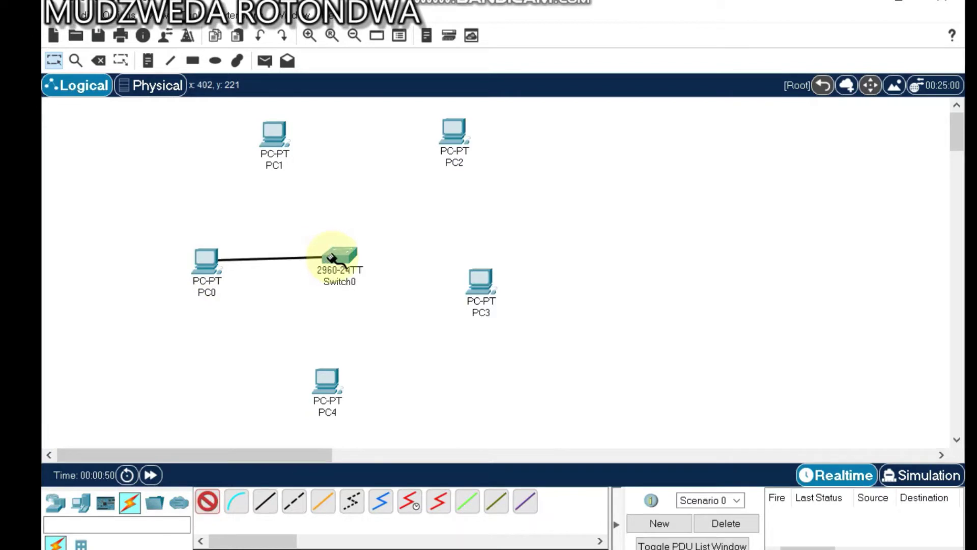
{"action": "left_click", "coordinate": [331, 260]}
{"action": "left_click", "coordinate": [328, 392]}
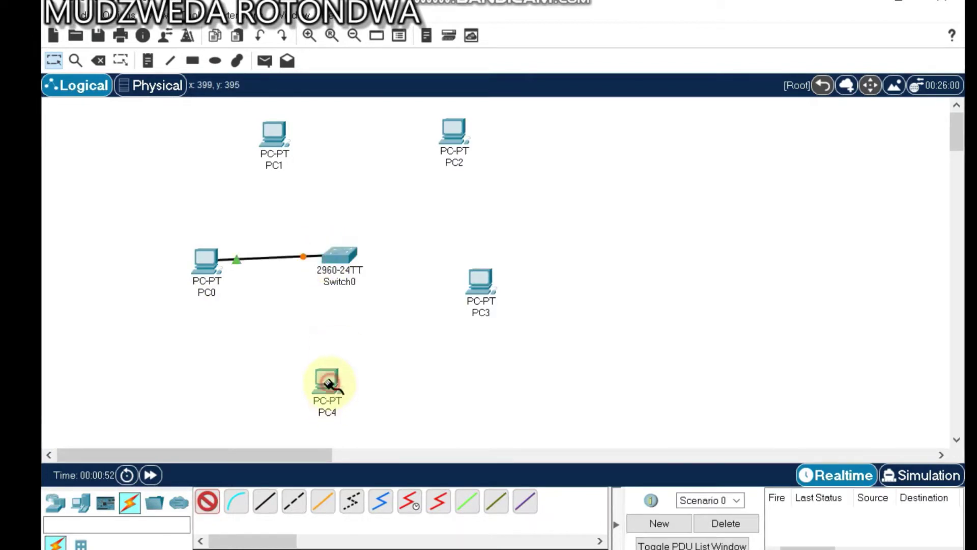
{"action": "left_click", "coordinate": [334, 249]}
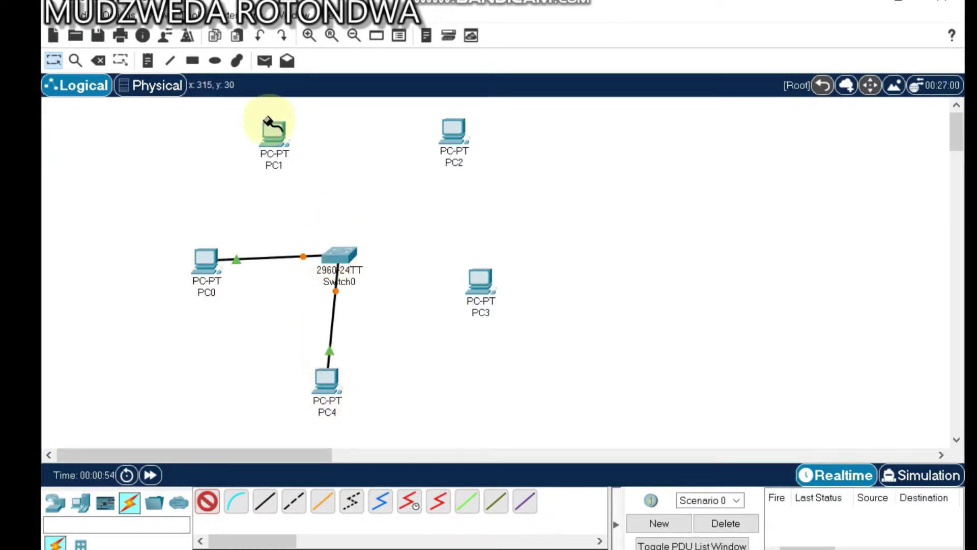
{"action": "left_click", "coordinate": [337, 244]}
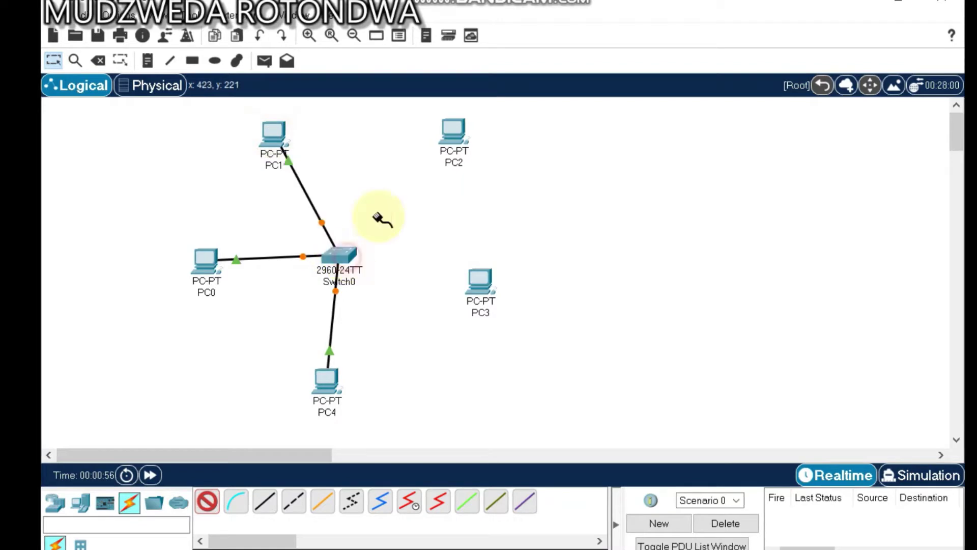
{"action": "left_click", "coordinate": [452, 128]}
{"action": "left_click", "coordinate": [340, 253]}
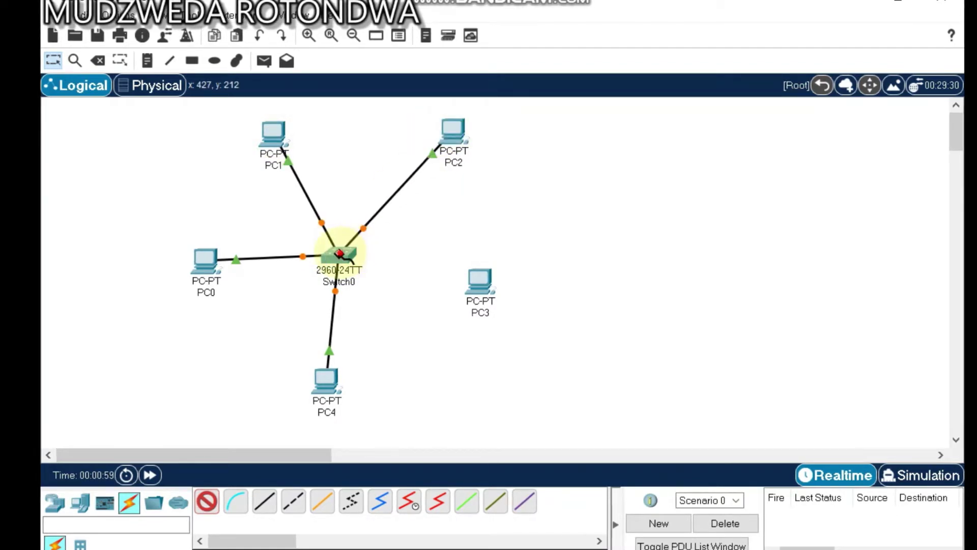
{"action": "left_click", "coordinate": [339, 253]}
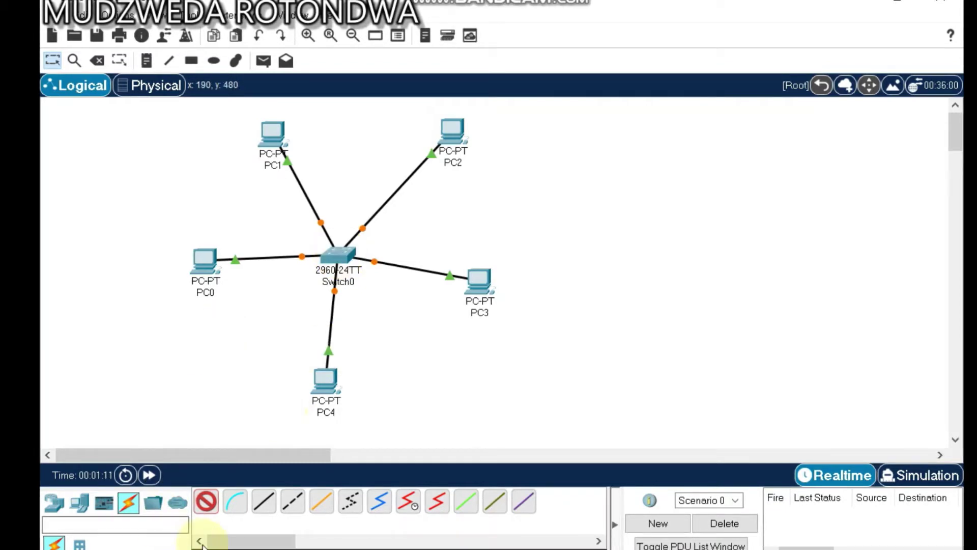
{"action": "left_click", "coordinate": [207, 503]}
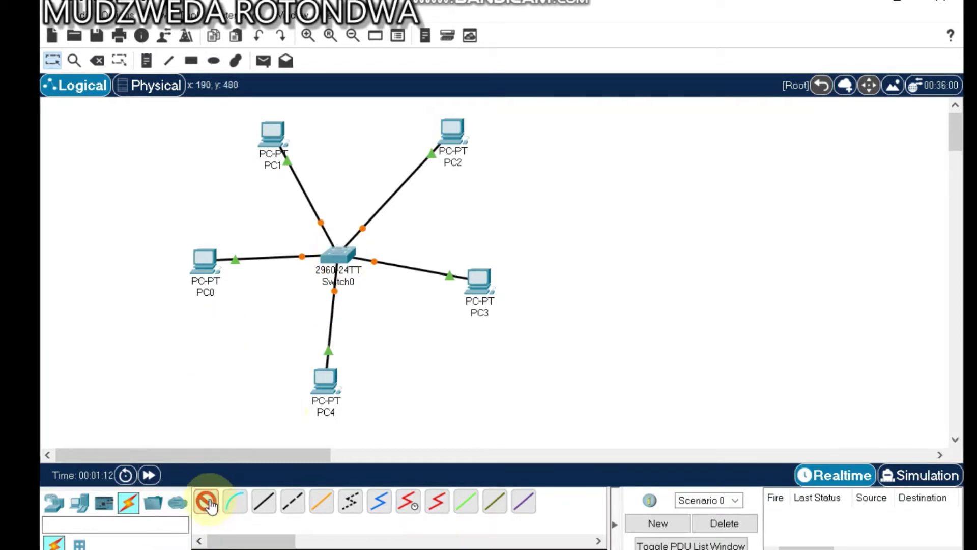
Give PC0 static IP 13.13.13.1 with mask 255.0.0.0 and close its window.
{"action": "left_click", "coordinate": [204, 262]}
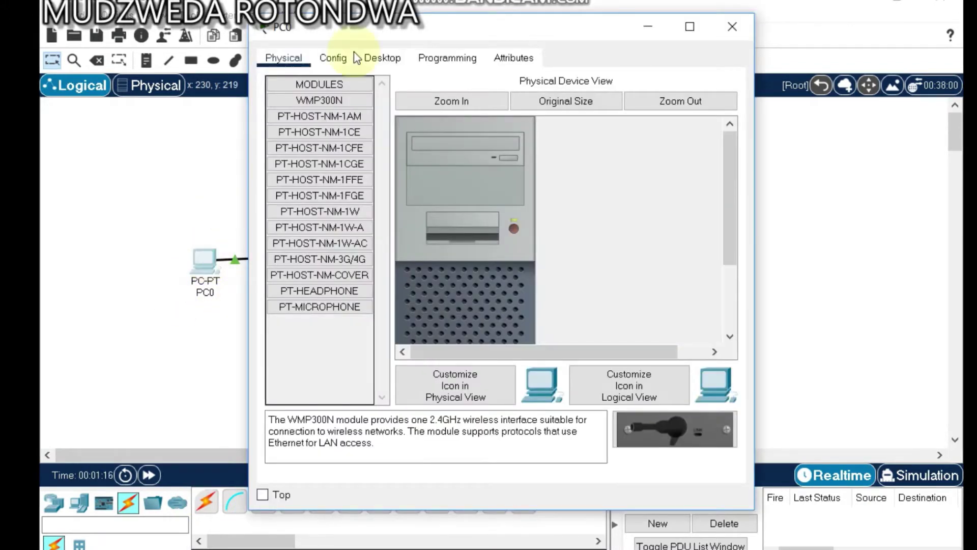
{"action": "left_click", "coordinate": [389, 59]}
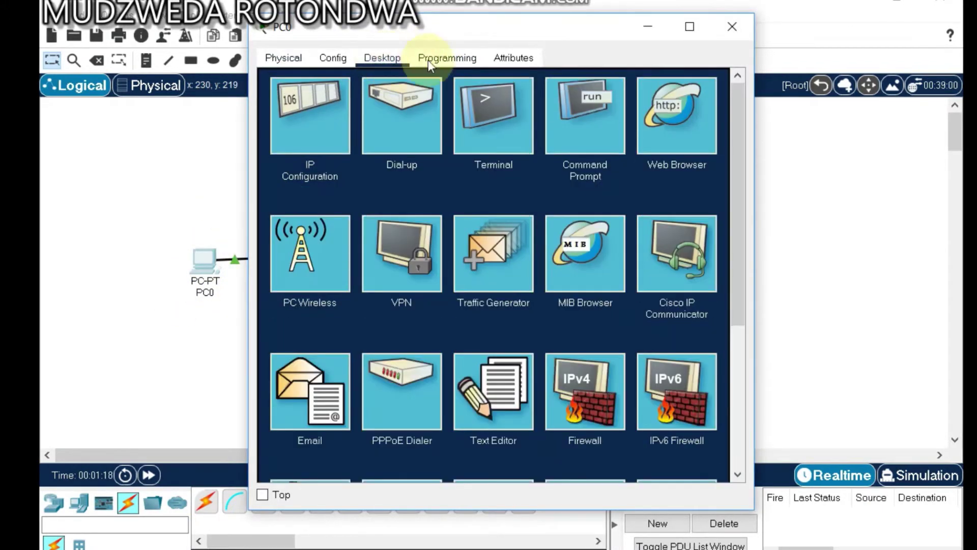
{"action": "left_click", "coordinate": [307, 149]}
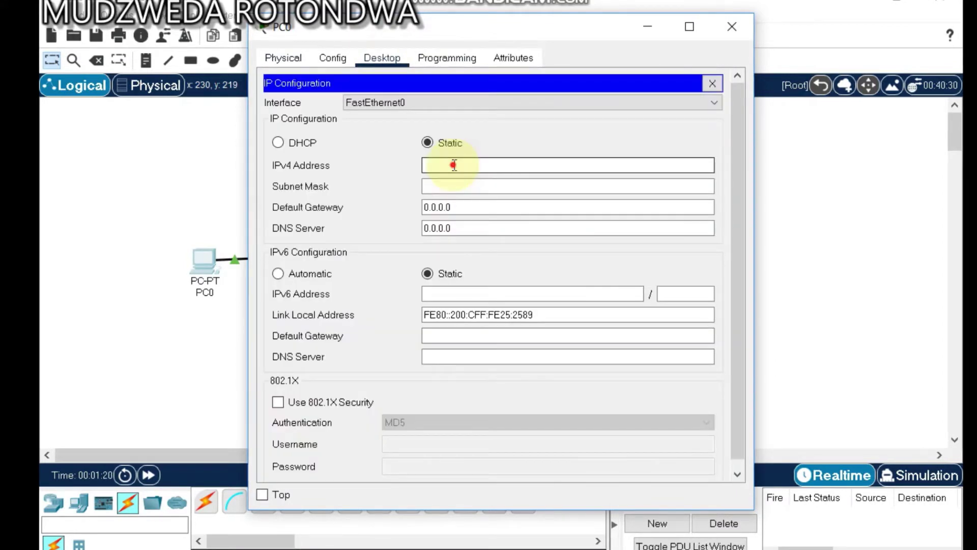
{"action": "left_click", "coordinate": [454, 165]}
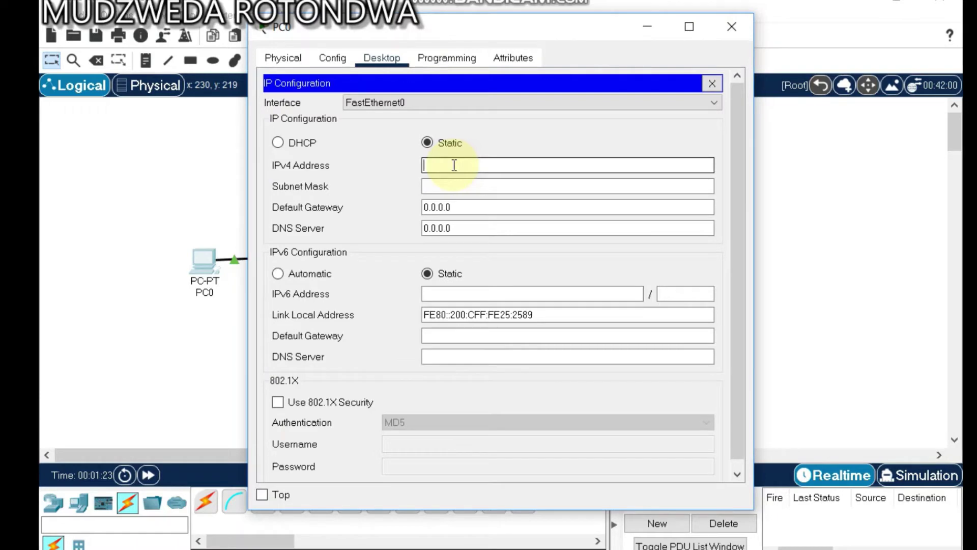
{"action": "type", "text": "13.13.1"}
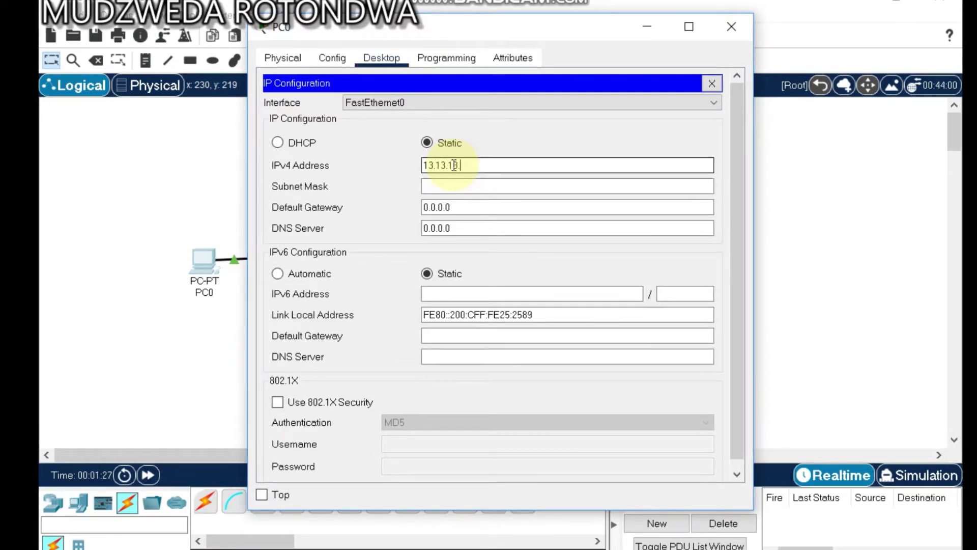
{"action": "type", "text": "3.1"}
{"action": "left_click", "coordinate": [474, 186]}
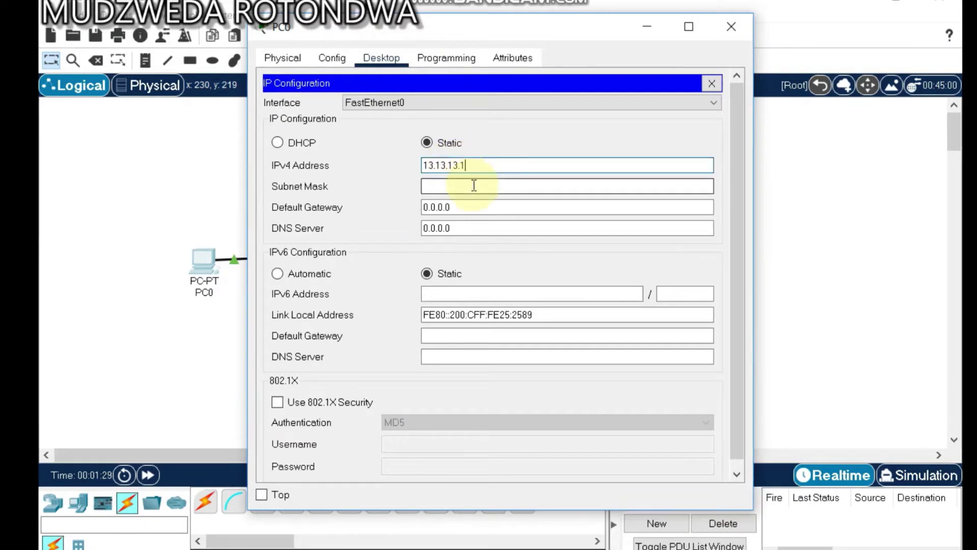
{"action": "type", "text": "255.0.0.0"}
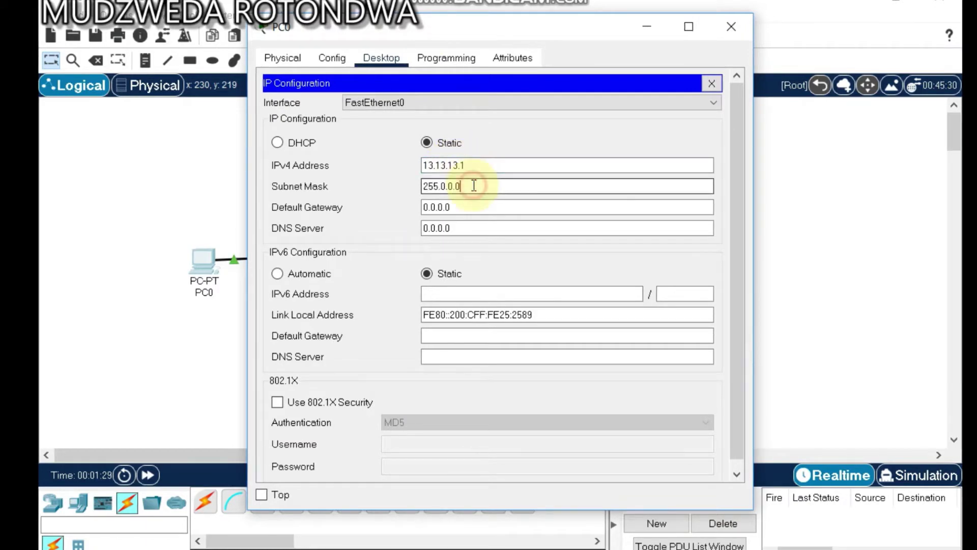
{"action": "left_click", "coordinate": [731, 26]}
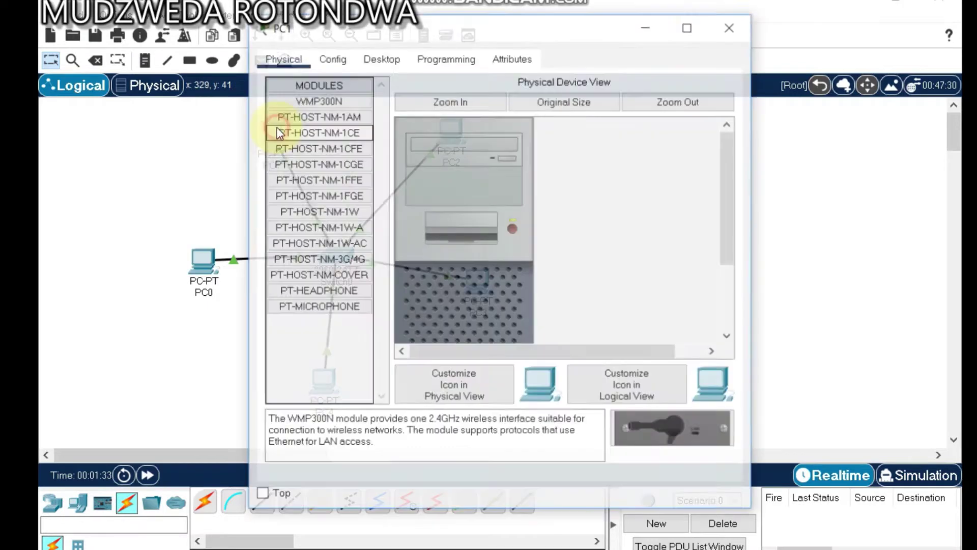
Give PC1 static IP 13.13.13.2 with the default mask 255.0.0.0.
{"action": "left_click", "coordinate": [272, 132]}
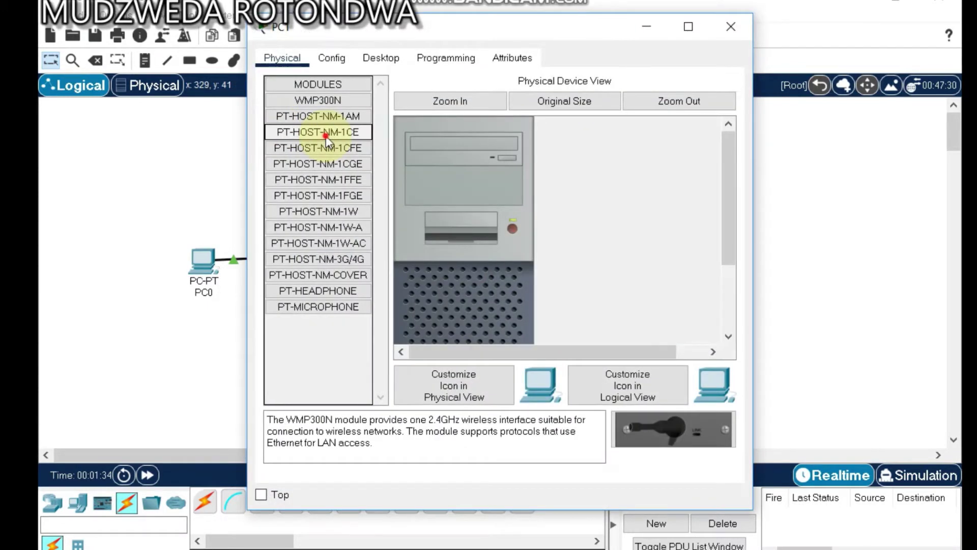
{"action": "left_click", "coordinate": [380, 58]}
{"action": "left_click", "coordinate": [307, 121]}
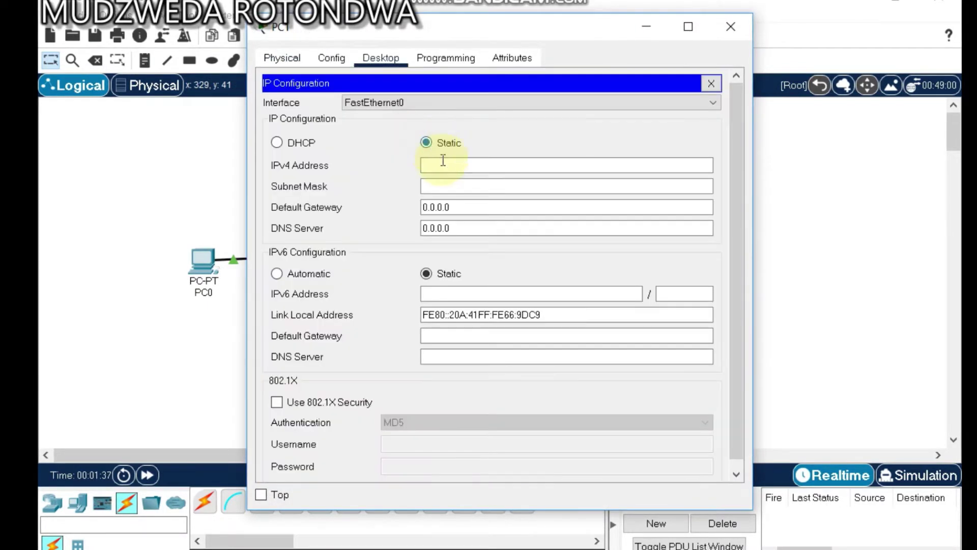
{"action": "left_click", "coordinate": [443, 160]}
{"action": "type", "text": "1"}
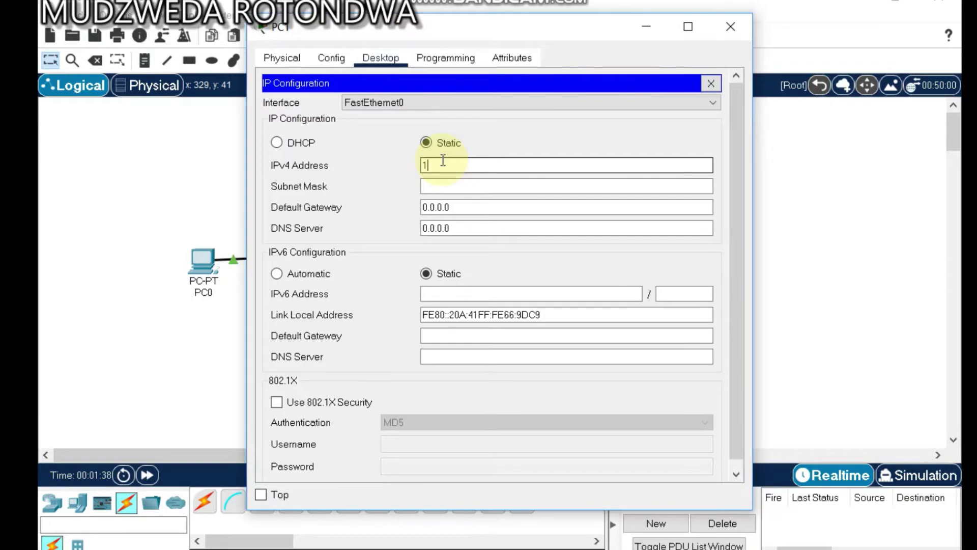
{"action": "type", "text": "3.13.13"}
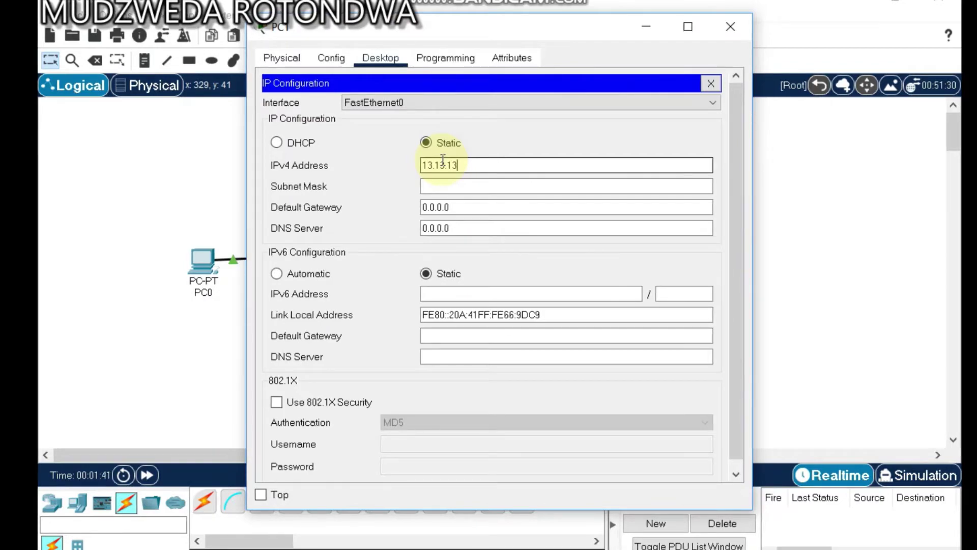
{"action": "type", "text": ".2"}
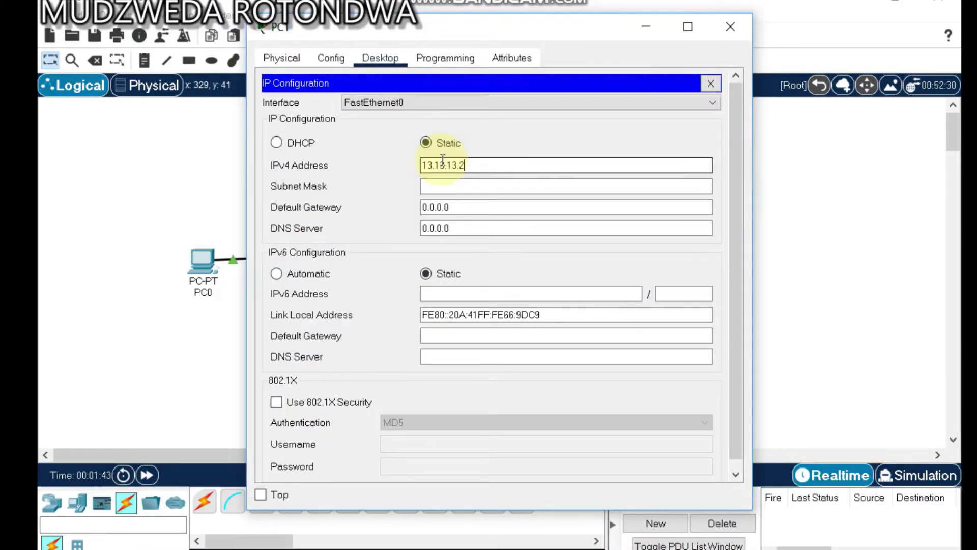
{"action": "left_click", "coordinate": [480, 186]}
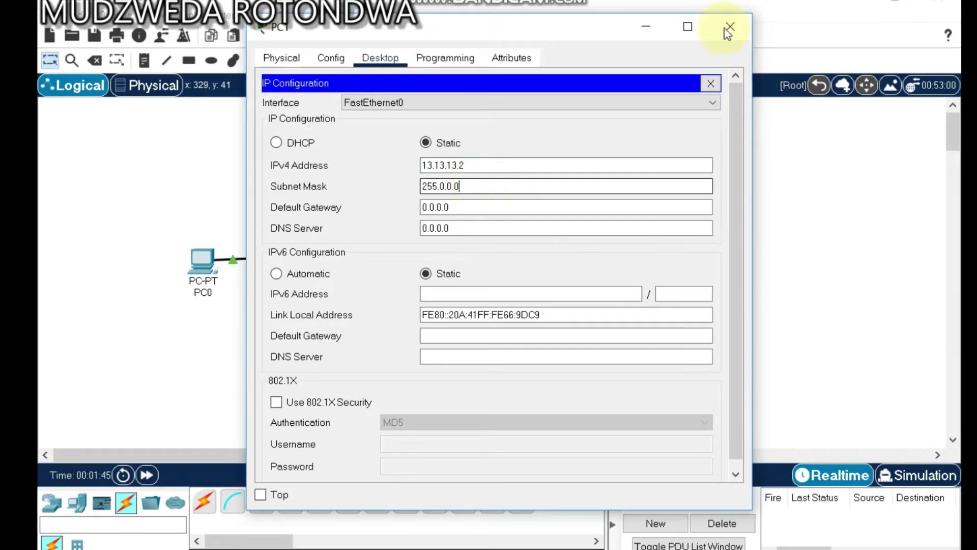
Close PC1's window and give PC2 static IP 13.13.13.3 with mask 255.0.0.0.
{"action": "left_click", "coordinate": [729, 28]}
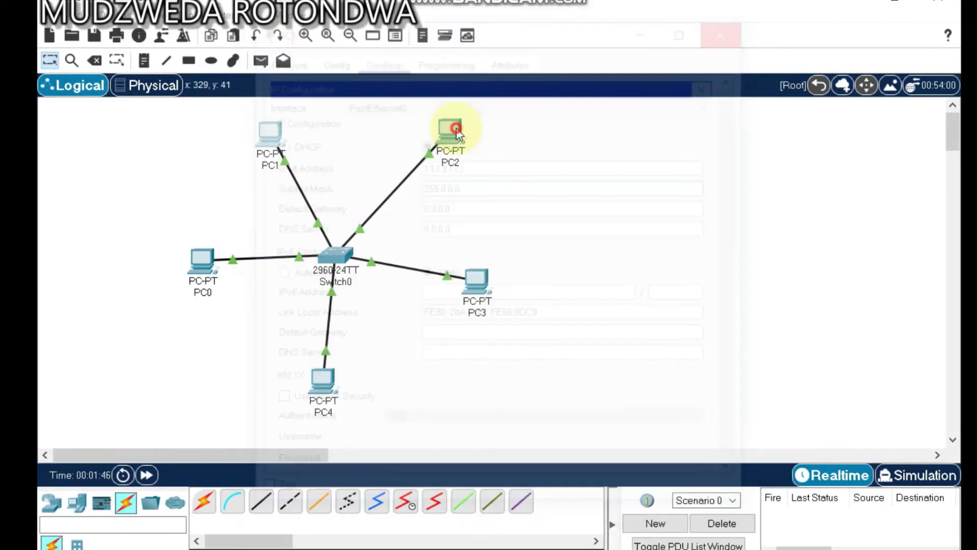
{"action": "left_click", "coordinate": [457, 133]}
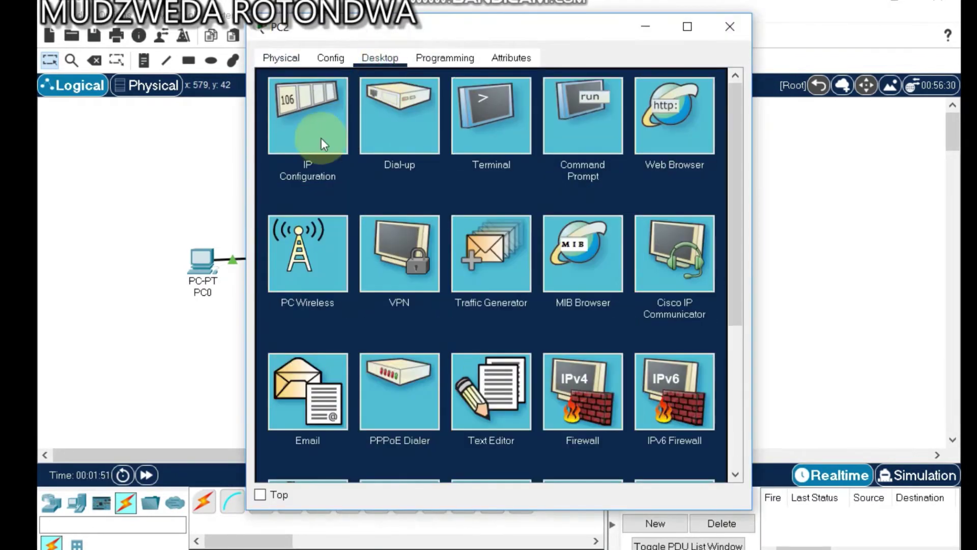
{"action": "left_click", "coordinate": [322, 138]}
{"action": "left_click", "coordinate": [466, 162]}
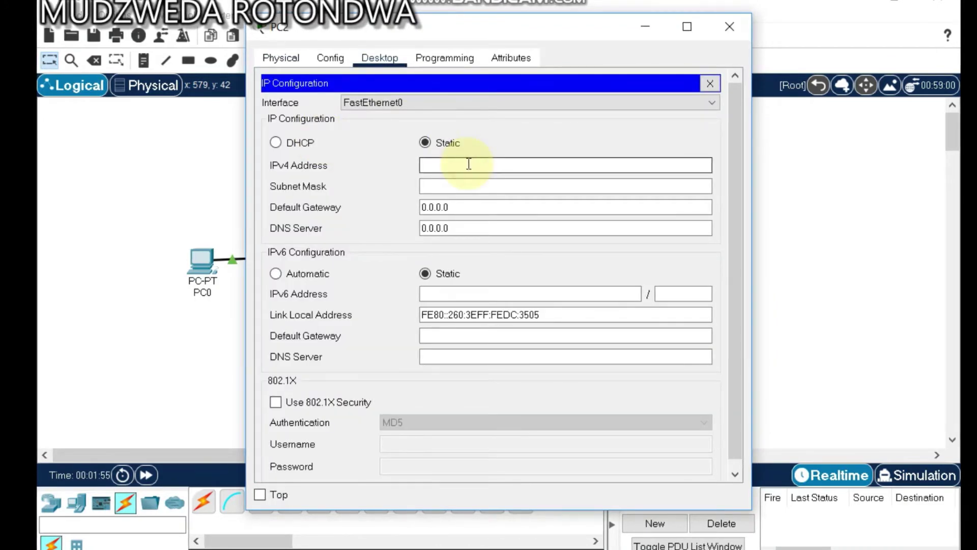
{"action": "type", "text": "13"}
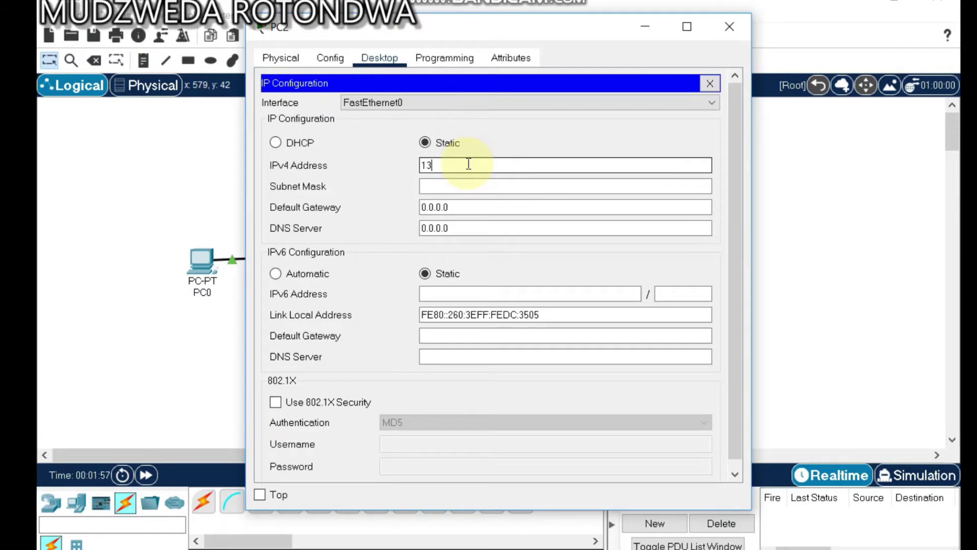
{"action": "type", "text": ".13.1"}
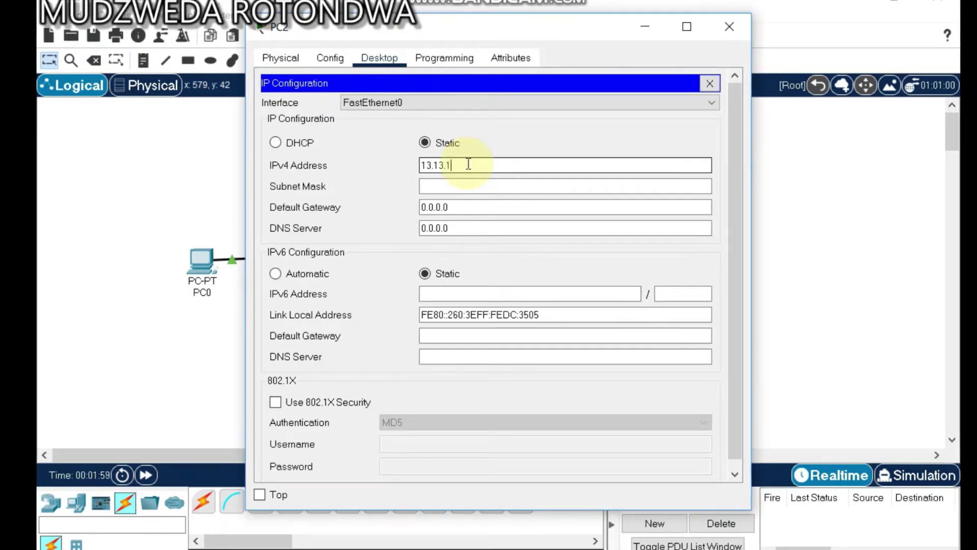
{"action": "type", "text": "3."}
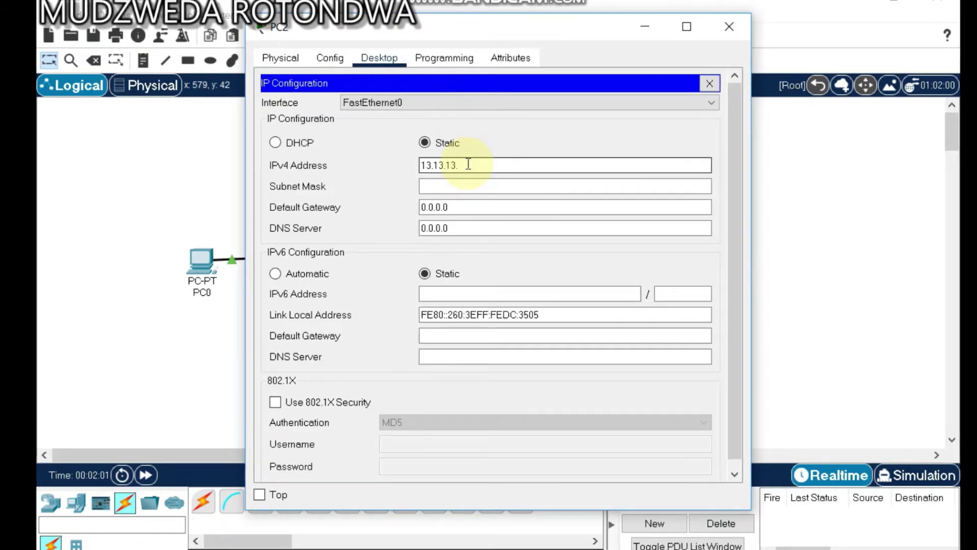
{"action": "type", "text": "3"}
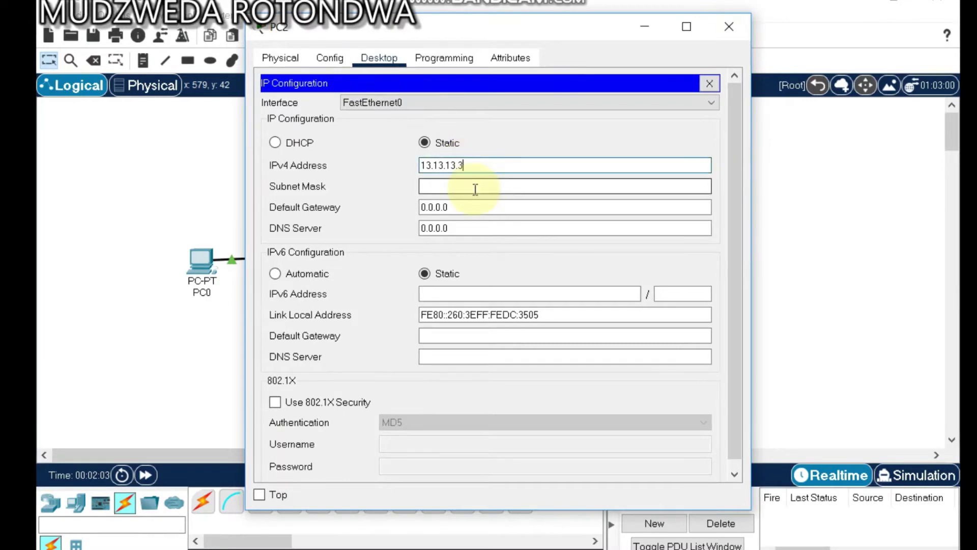
{"action": "left_click", "coordinate": [475, 189]}
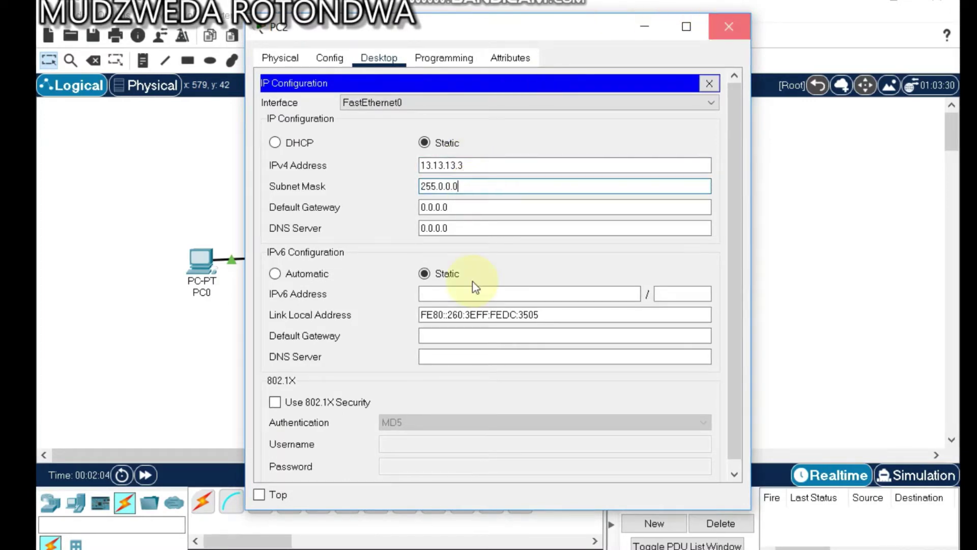
{"action": "key", "text": "Escape"}
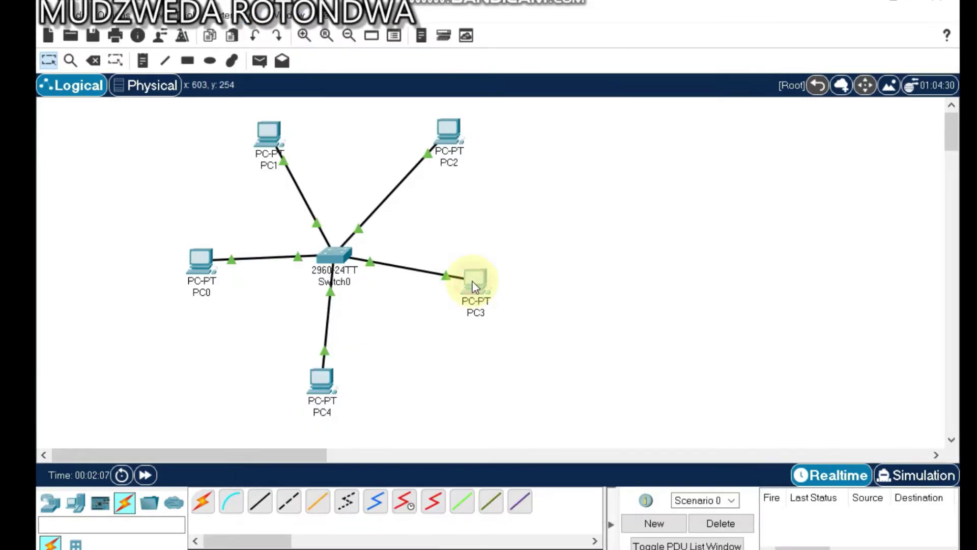
Give PC3 static IP 13.13.13.4 with mask 255.0.0.0 and close its window.
{"action": "left_click", "coordinate": [476, 282]}
{"action": "left_click", "coordinate": [374, 56]}
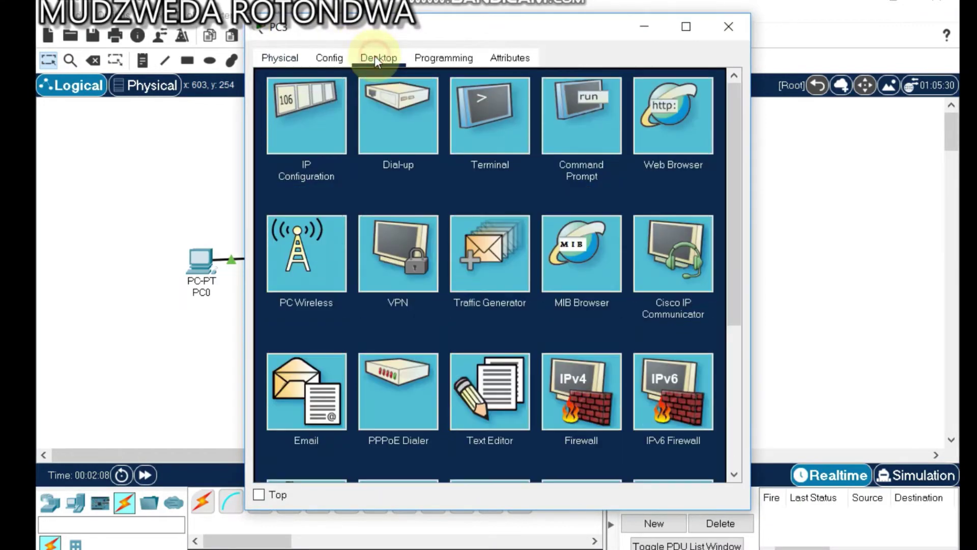
{"action": "left_click", "coordinate": [331, 135]}
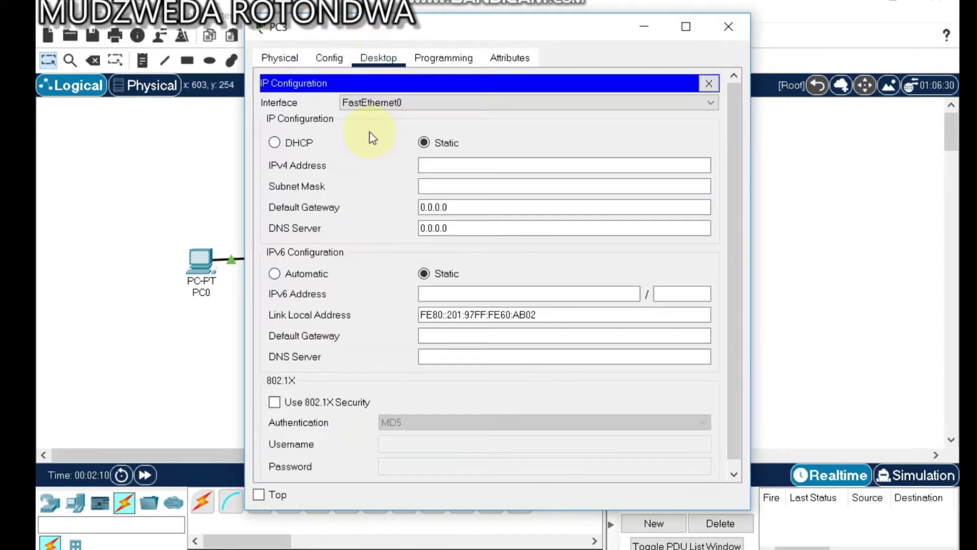
{"action": "left_click", "coordinate": [470, 164]}
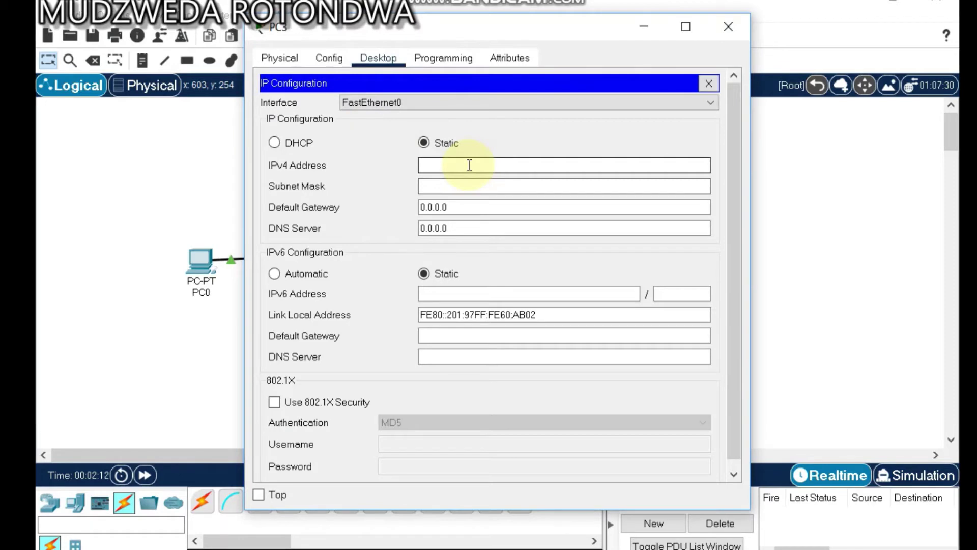
{"action": "type", "text": "13."}
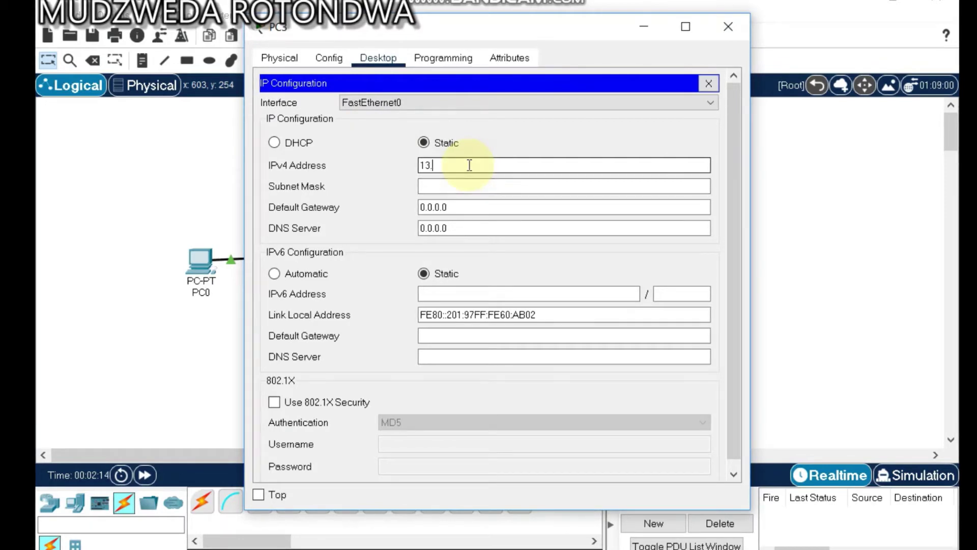
{"action": "type", "text": "13.13.4"}
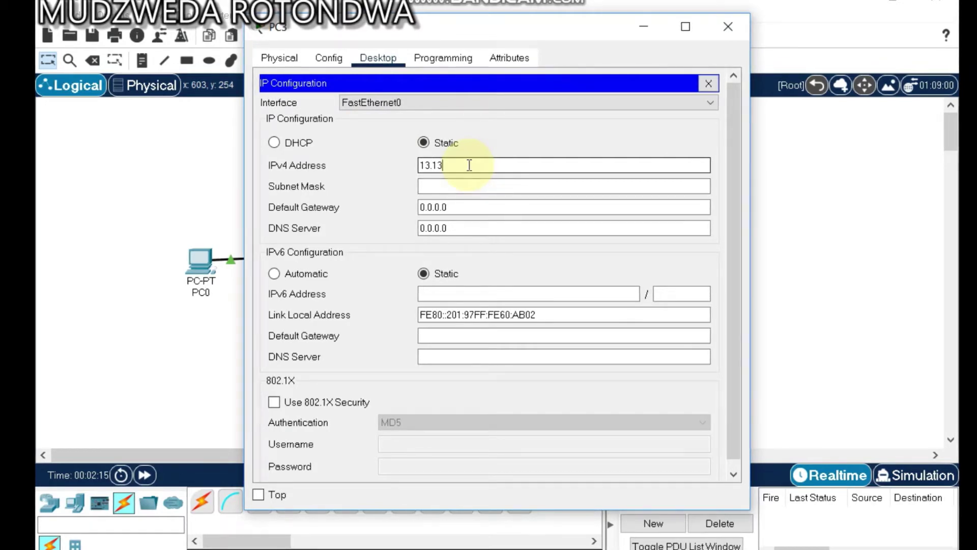
{"action": "left_click", "coordinate": [476, 185]}
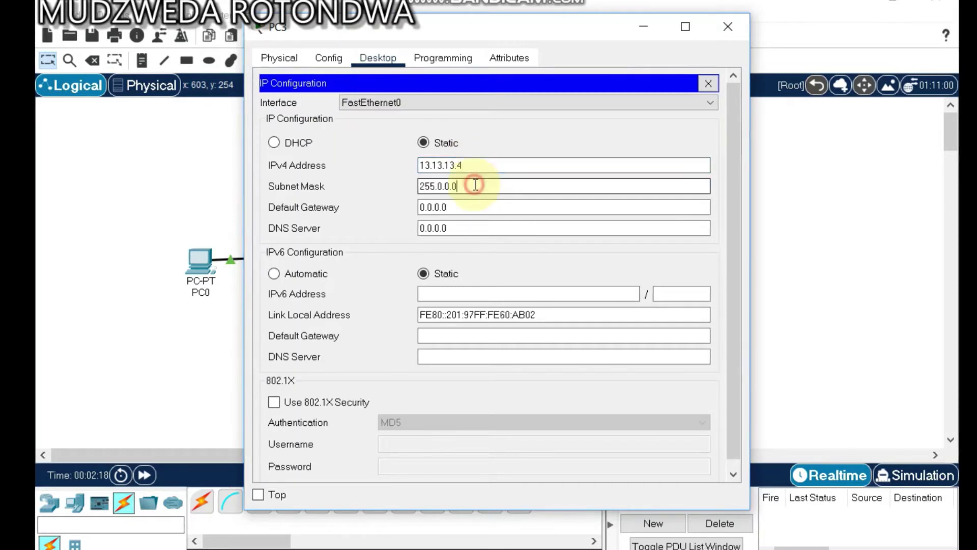
{"action": "left_click", "coordinate": [736, 28]}
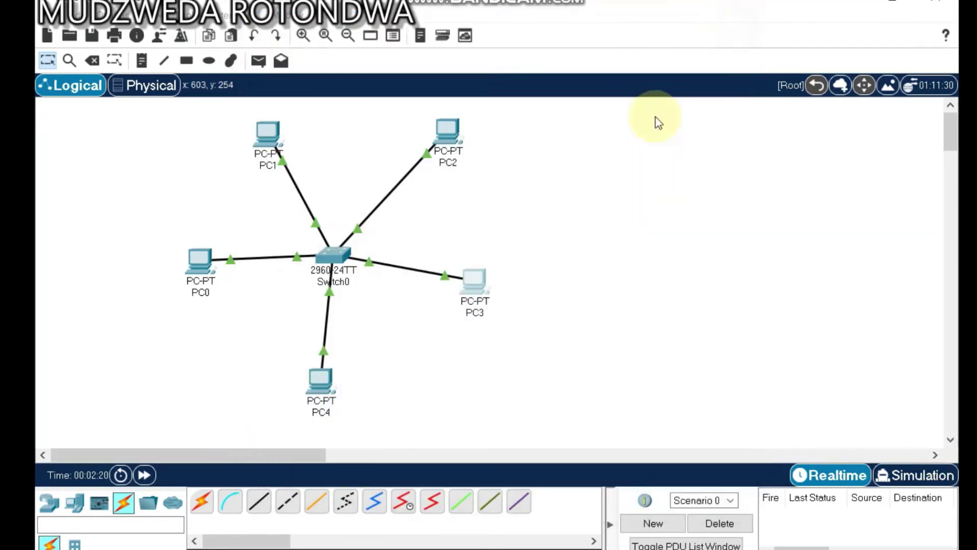
Give PC4 static IP 13.13.13.5, correcting a typo, with mask 255.0.0.0.
{"action": "left_click", "coordinate": [321, 381]}
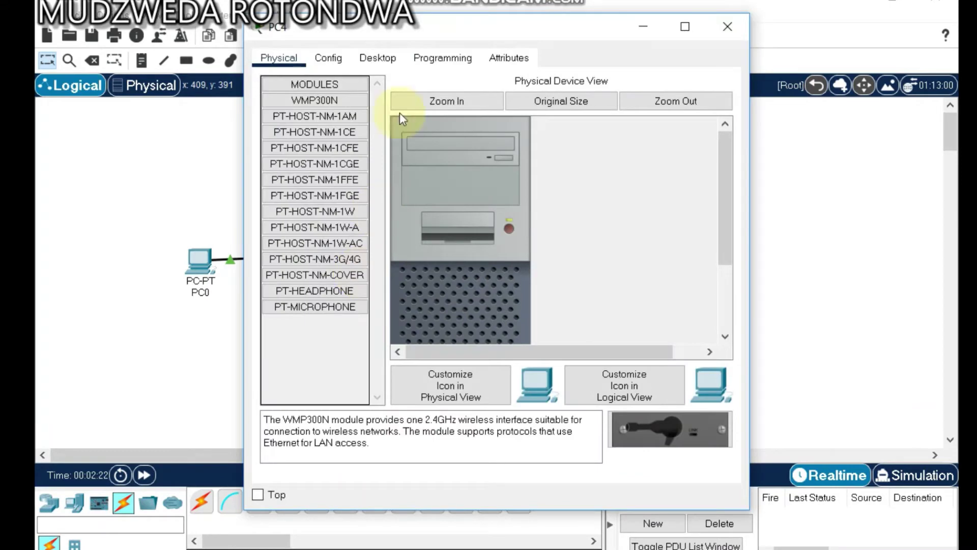
{"action": "left_click", "coordinate": [374, 60]}
{"action": "left_click", "coordinate": [436, 166]}
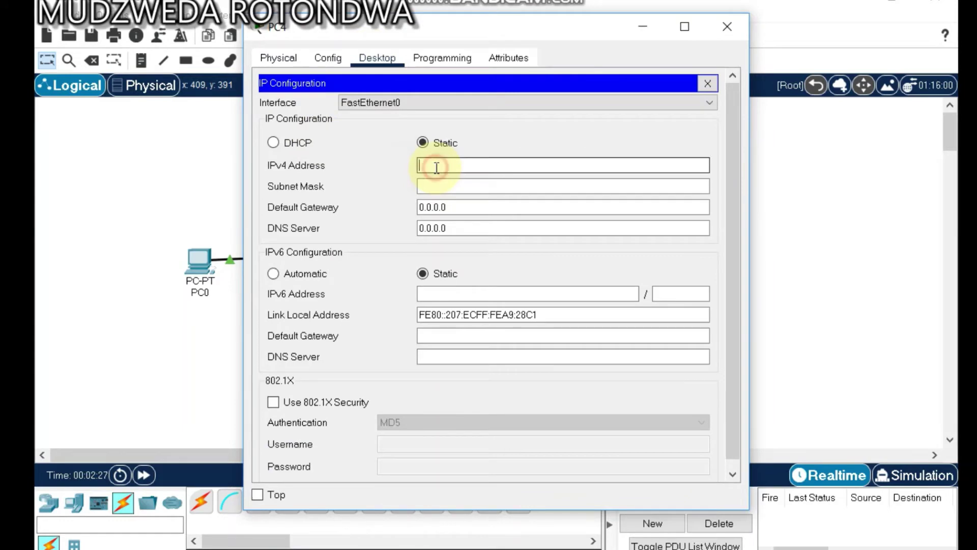
{"action": "type", "text": "13"}
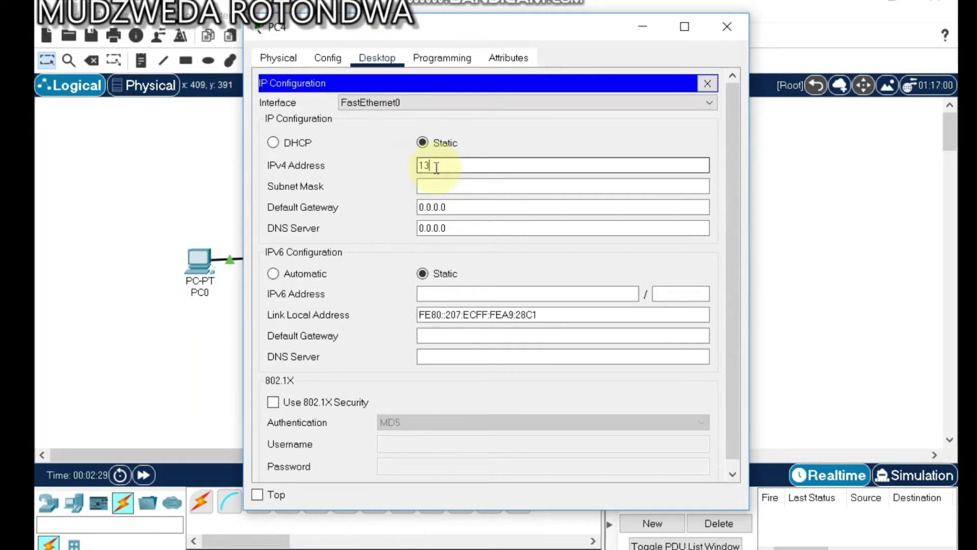
{"action": "type", "text": ".13.1."}
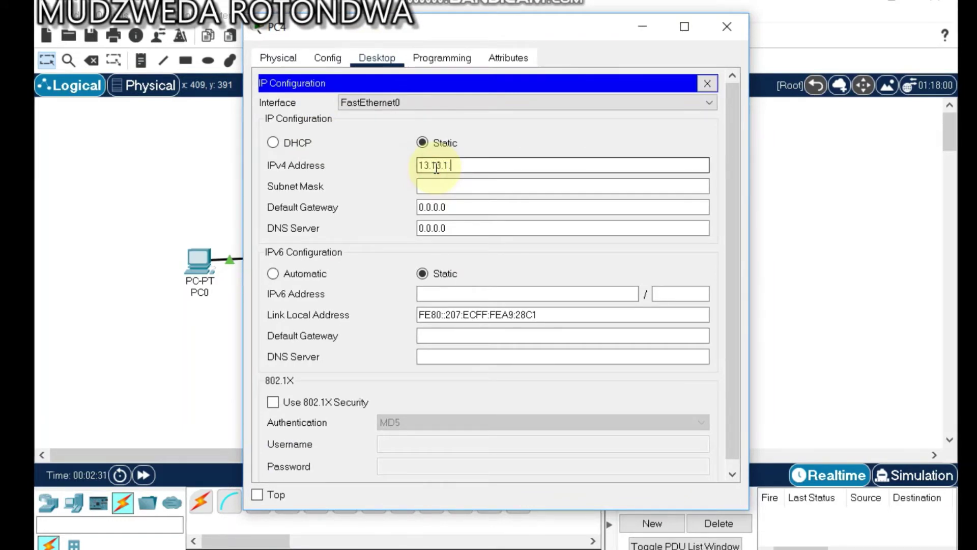
{"action": "key", "text": "BackSpace"}
{"action": "type", "text": "3"}
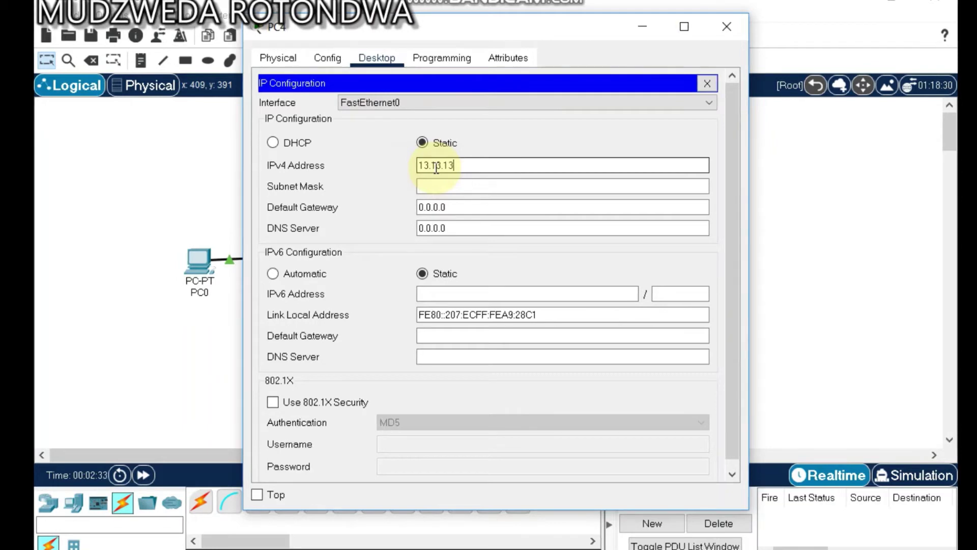
{"action": "type", "text": ".5"}
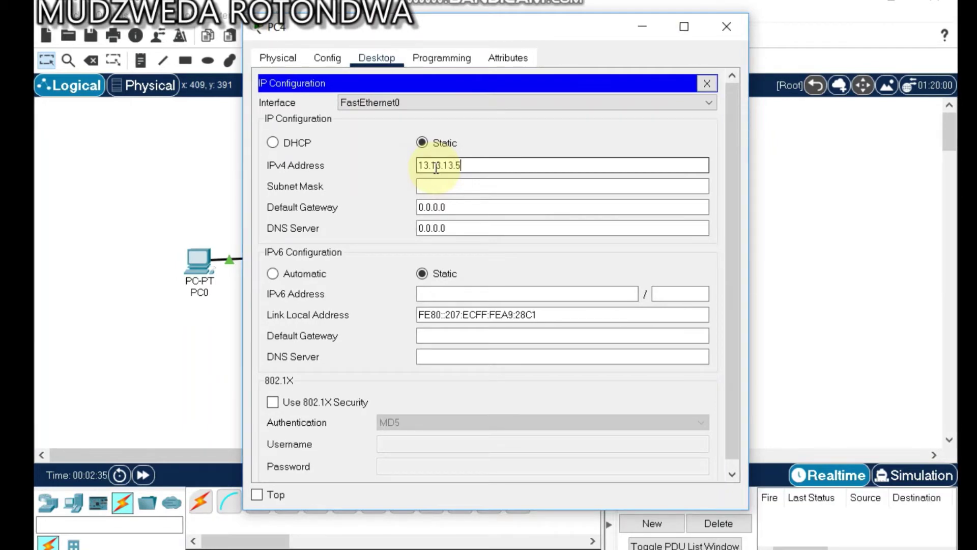
{"action": "left_click", "coordinate": [465, 185]}
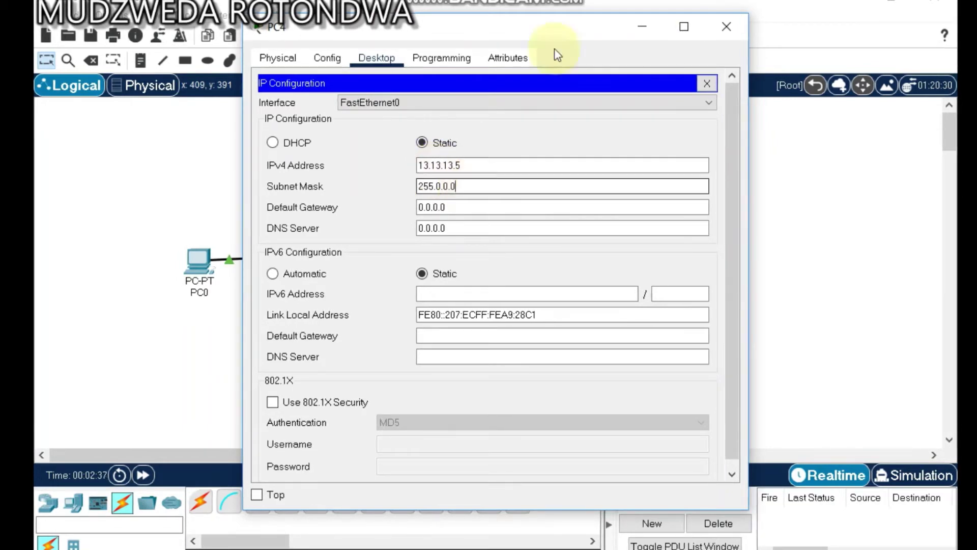
{"action": "left_click", "coordinate": [732, 22]}
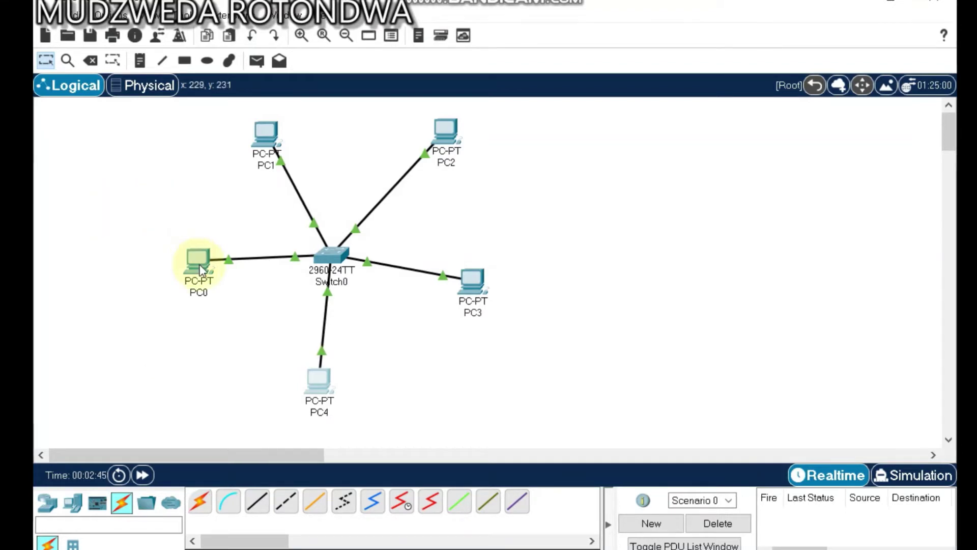
From PC0's command prompt, ping 13.13.13.4 and check 4 replies with 0% loss.
{"action": "mouse_move", "coordinate": [200, 269]}
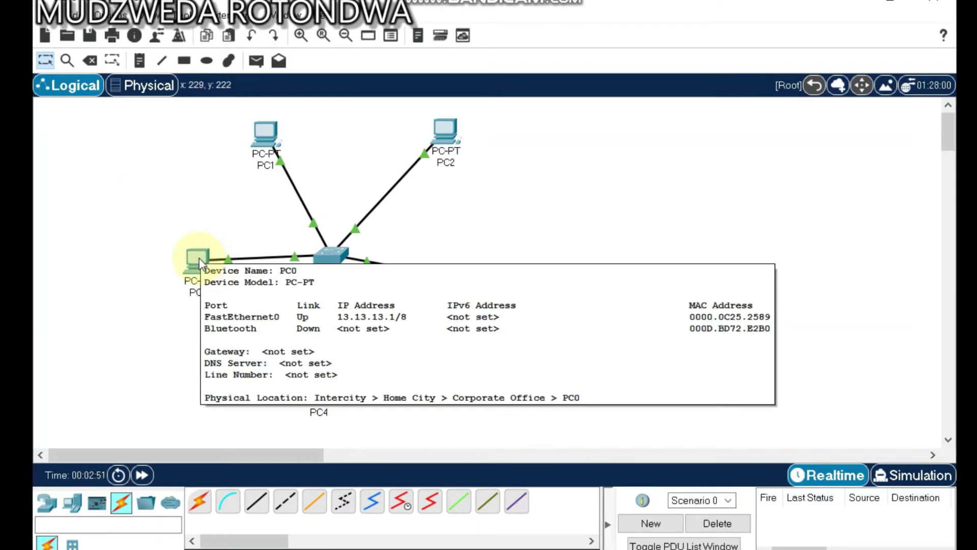
{"action": "left_click", "coordinate": [200, 258]}
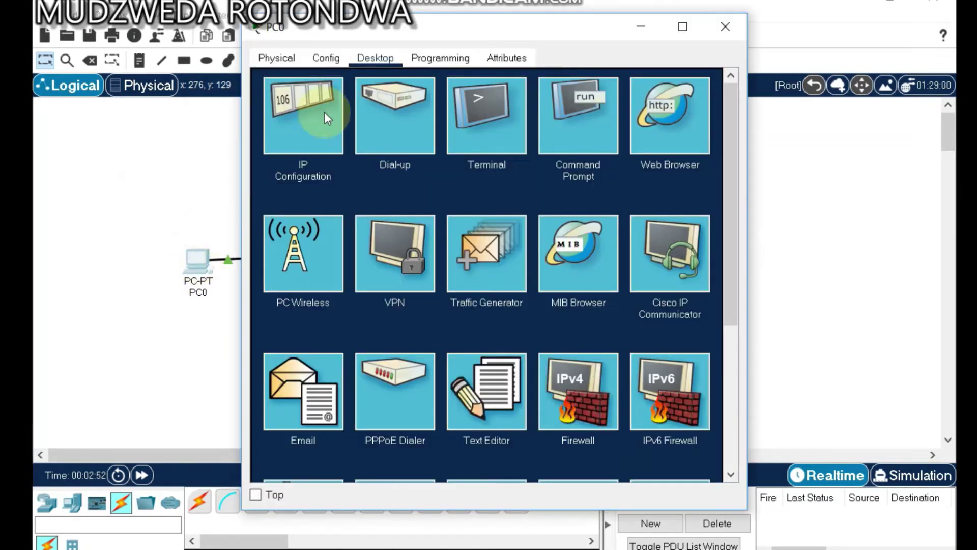
{"action": "left_click", "coordinate": [580, 128]}
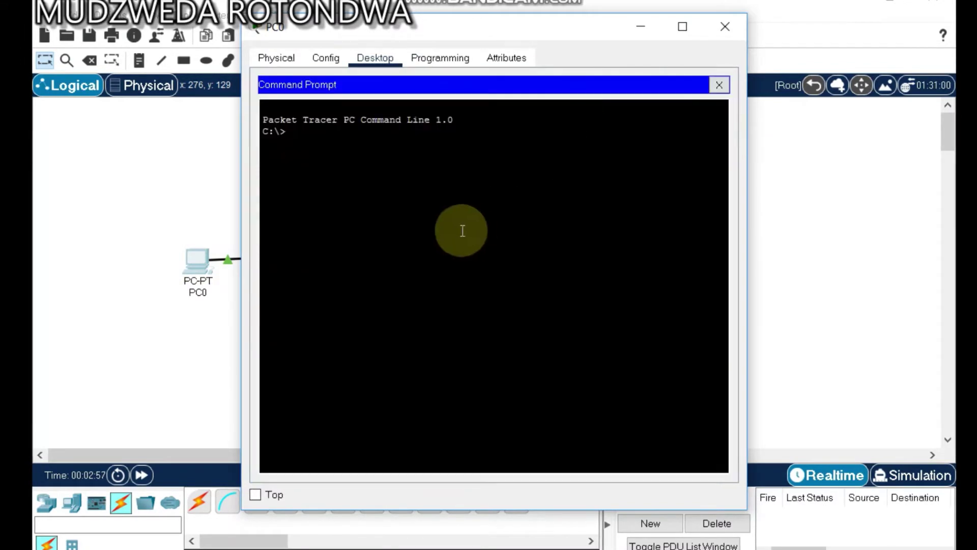
{"action": "type", "text": "pi"}
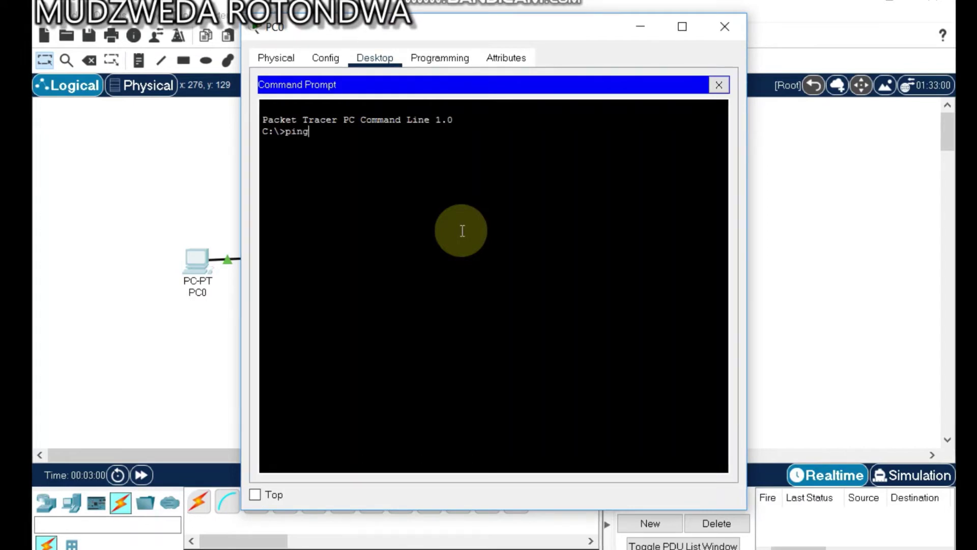
{"action": "type", "text": "ng"}
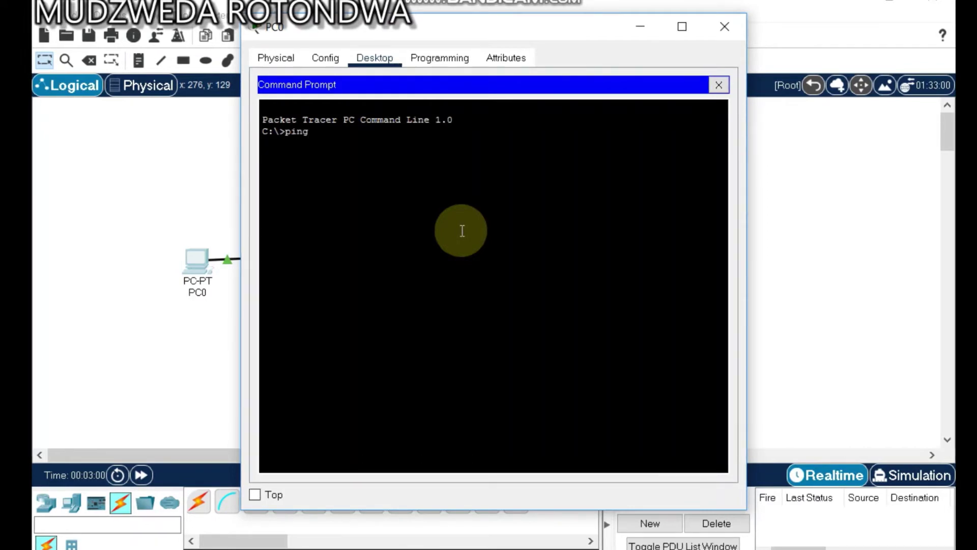
{"action": "type", "text": " 1"}
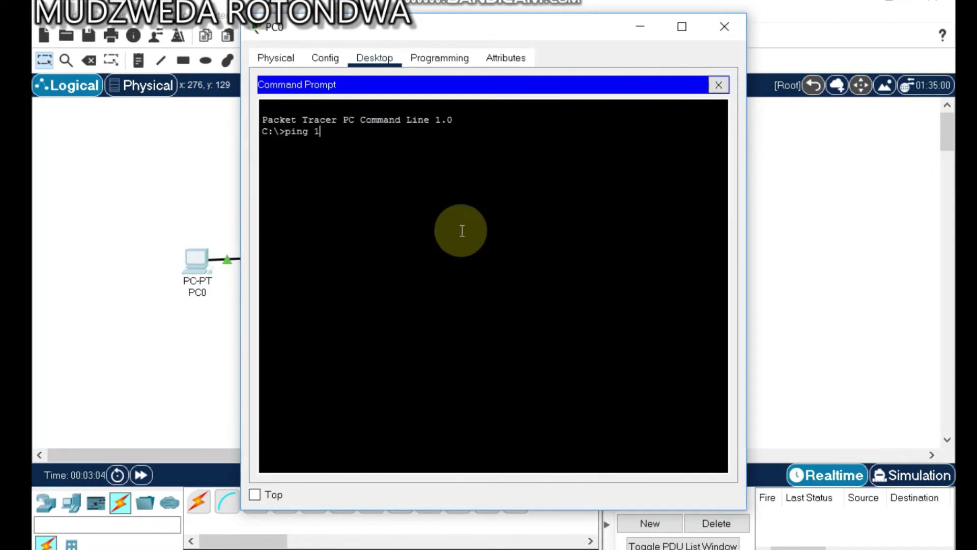
{"action": "type", "text": "3.13.13.4"}
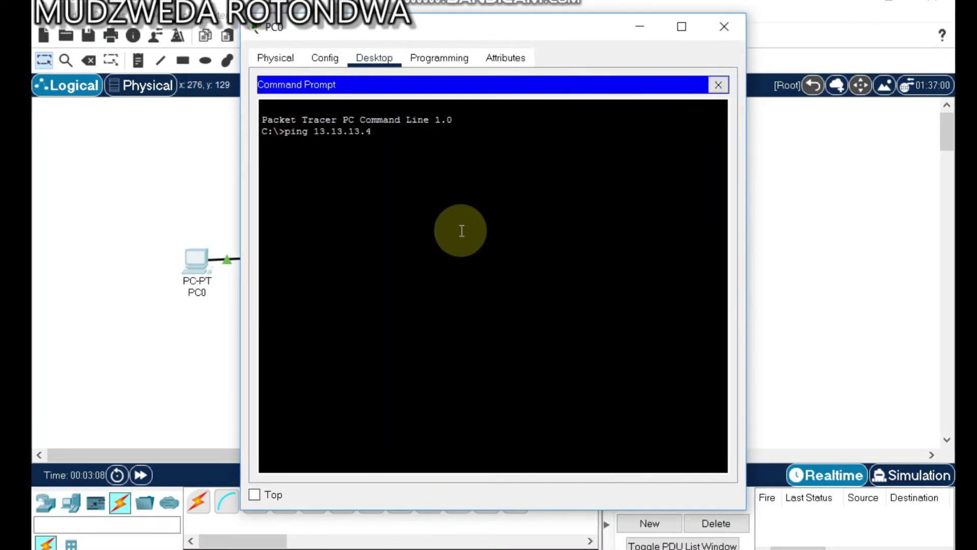
{"action": "key", "text": "Return"}
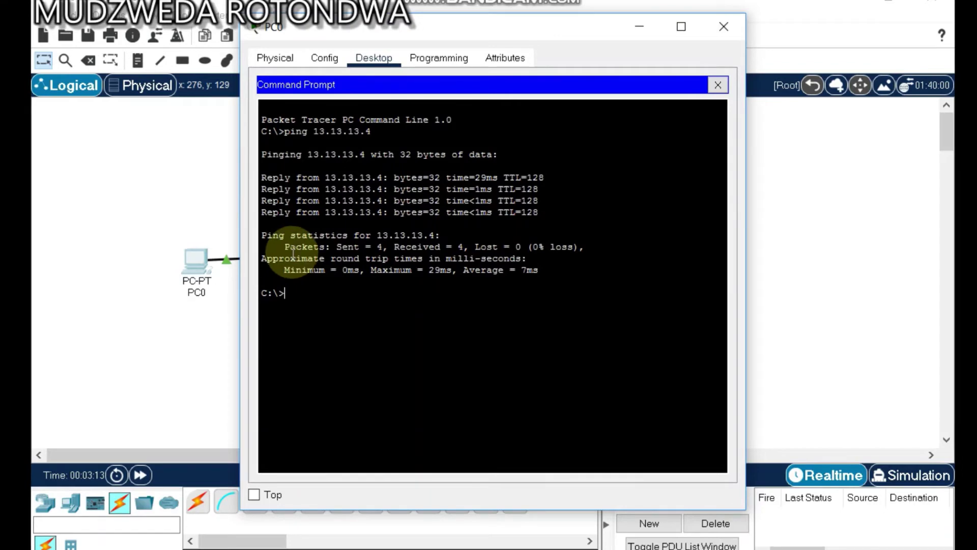
{"action": "left_click_drag", "start_coordinate": [284, 248], "coordinate": [586, 247]}
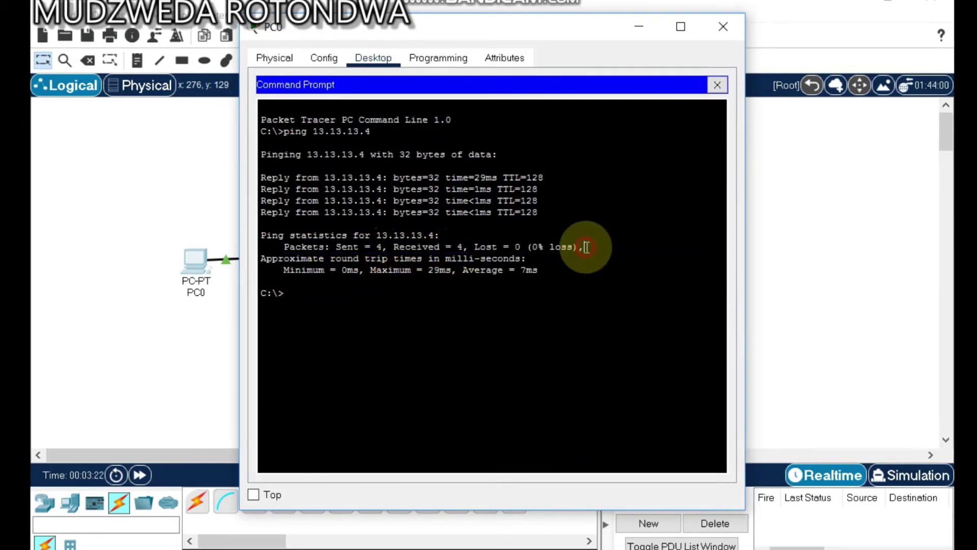
{"action": "left_click", "coordinate": [728, 27]}
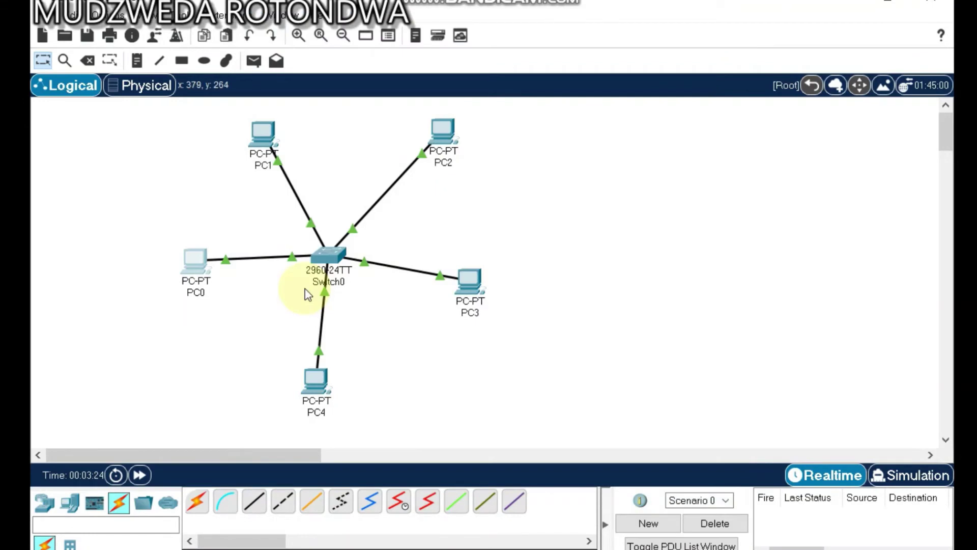
{"action": "left_click", "coordinate": [199, 263]}
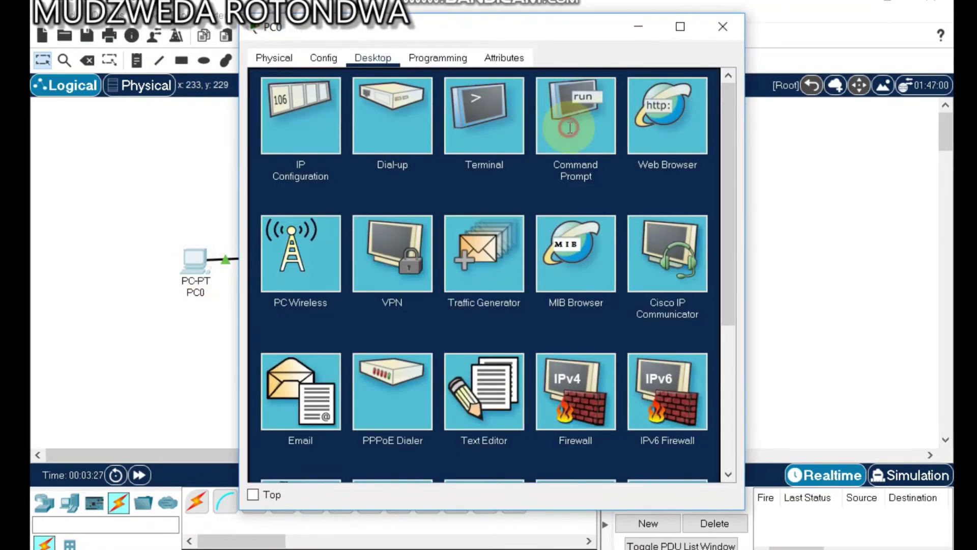
{"action": "left_click", "coordinate": [569, 128]}
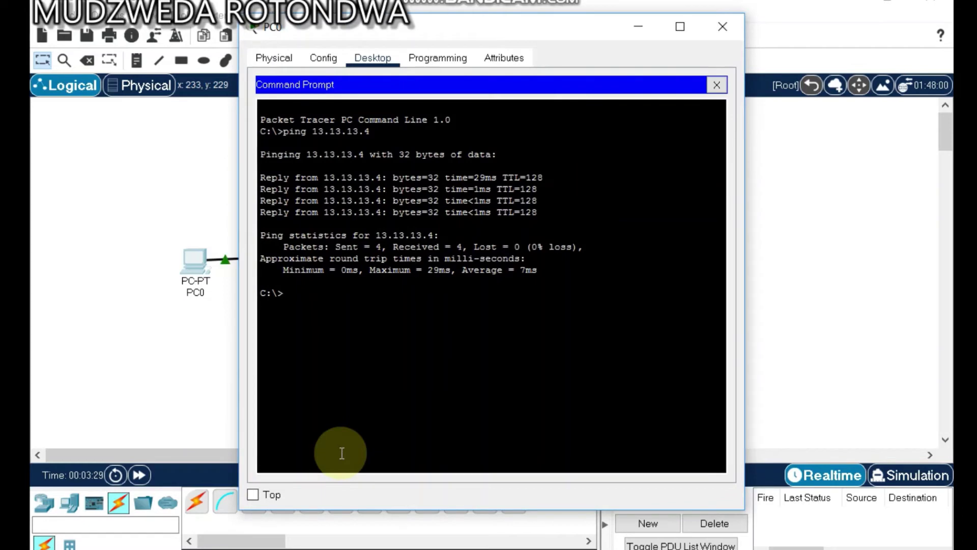
{"action": "type", "text": "ipconf"}
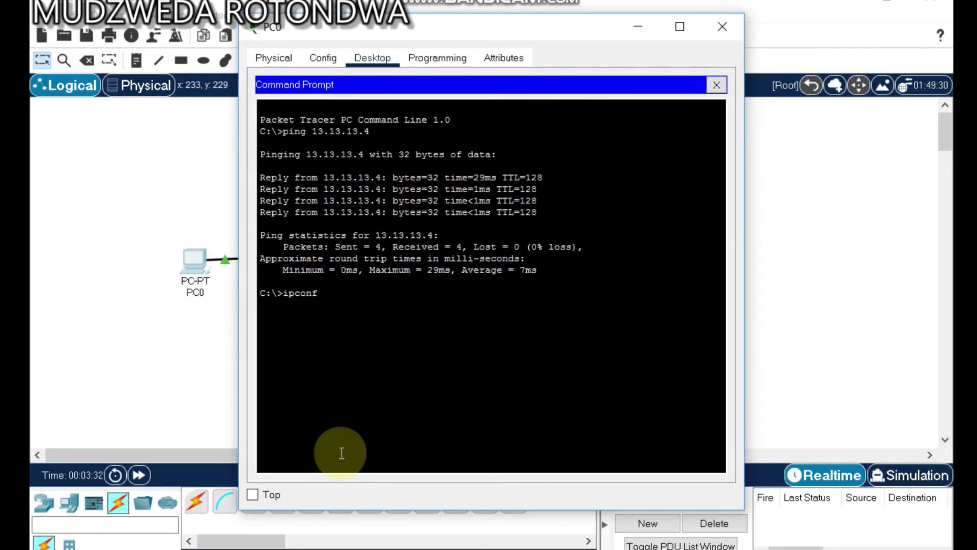
{"action": "type", "text": "ig /"}
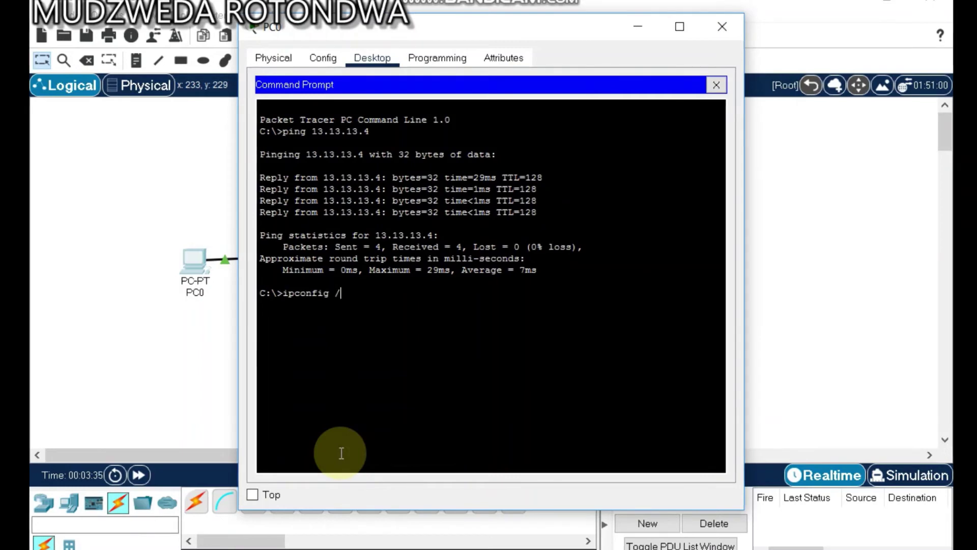
{"action": "type", "text": "all"}
{"action": "key", "text": "Return"}
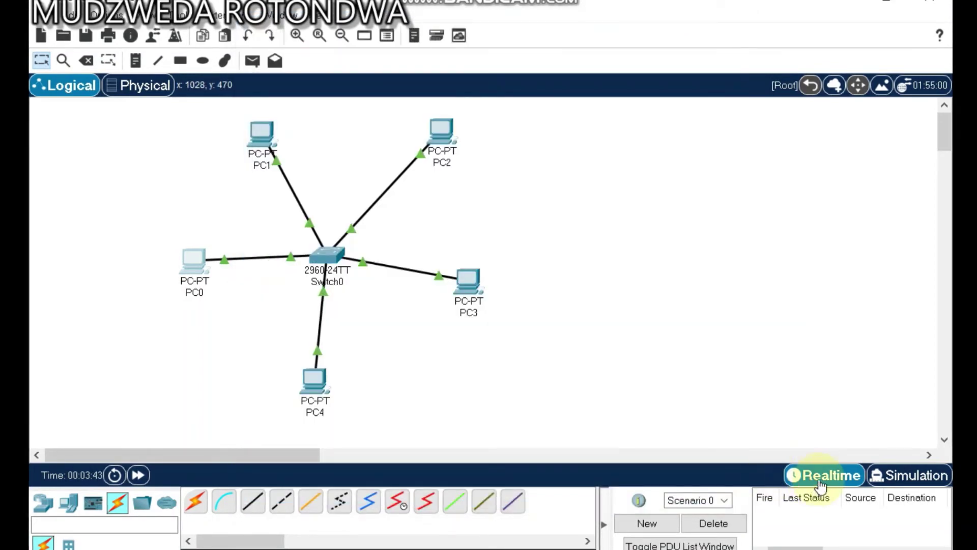
In simulation mode, start a complex PDU from PC0 to 13.13.13.4, source 13.13.13.1.
{"action": "left_click", "coordinate": [902, 477]}
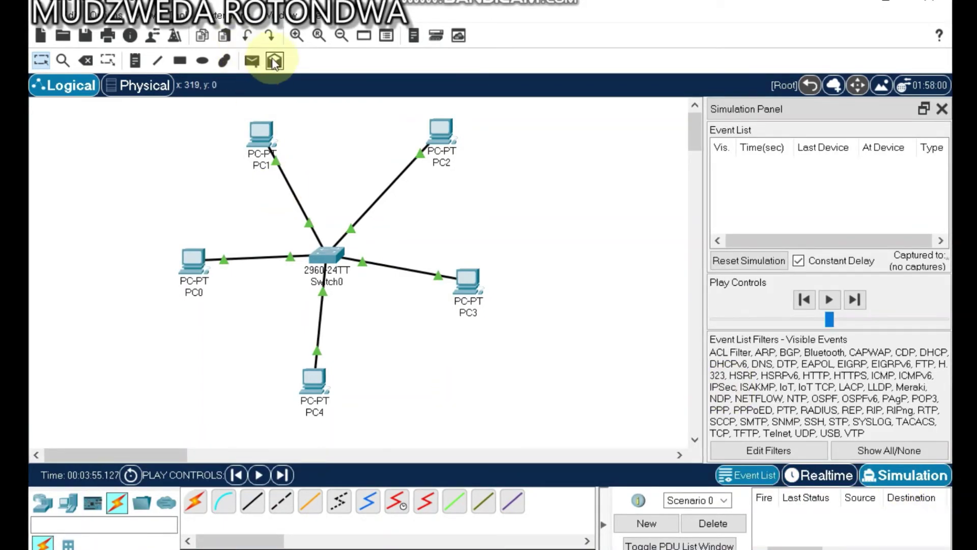
{"action": "left_click", "coordinate": [274, 61]}
{"action": "left_click", "coordinate": [191, 262]}
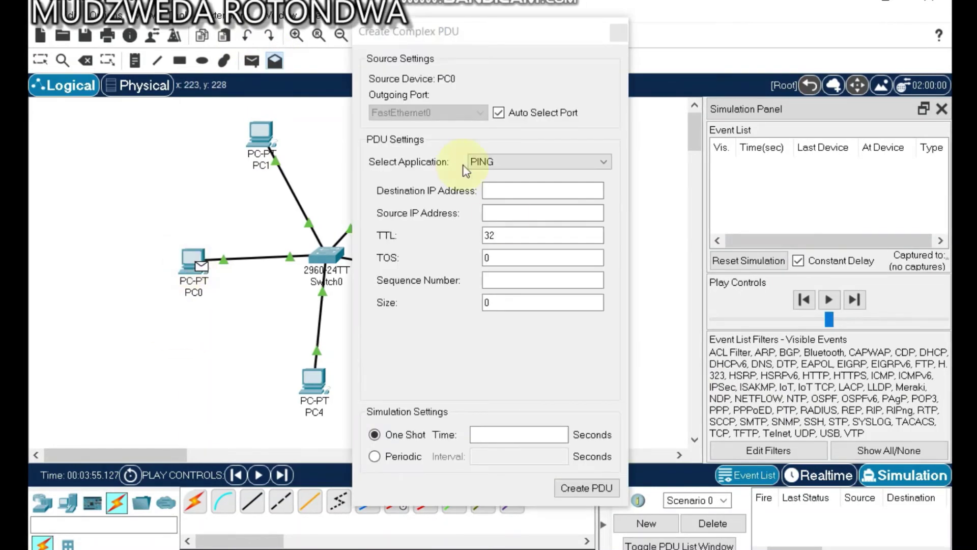
{"action": "left_click", "coordinate": [523, 188]}
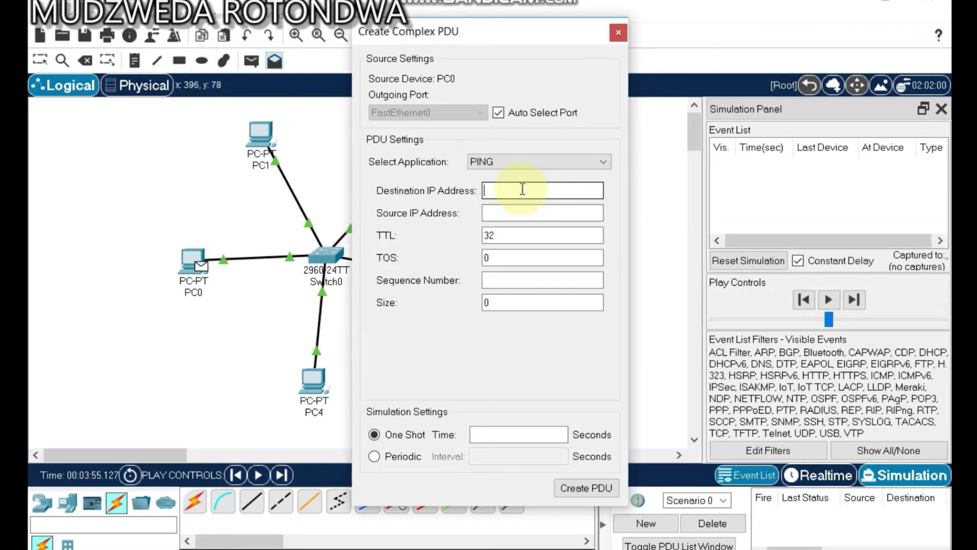
{"action": "type", "text": "13.13.1"}
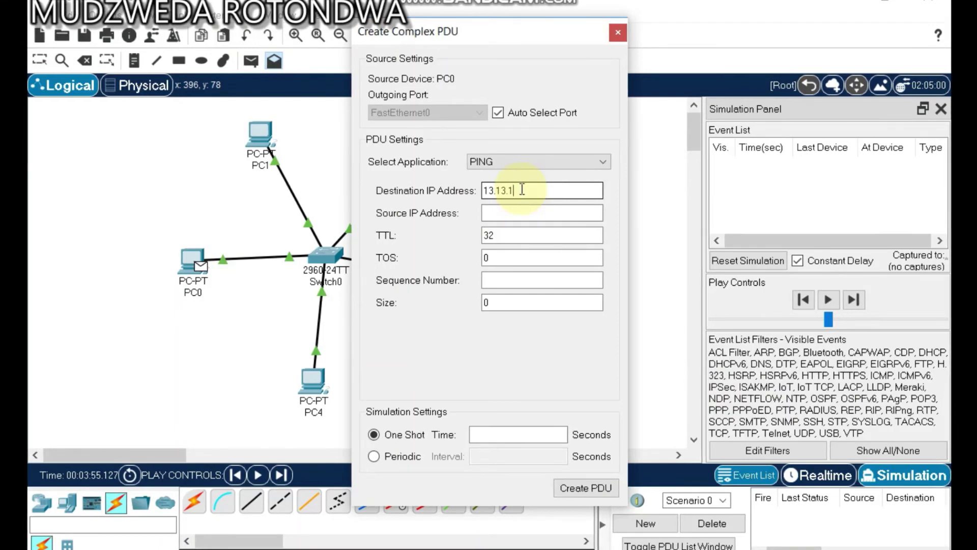
{"action": "type", "text": "3.3"}
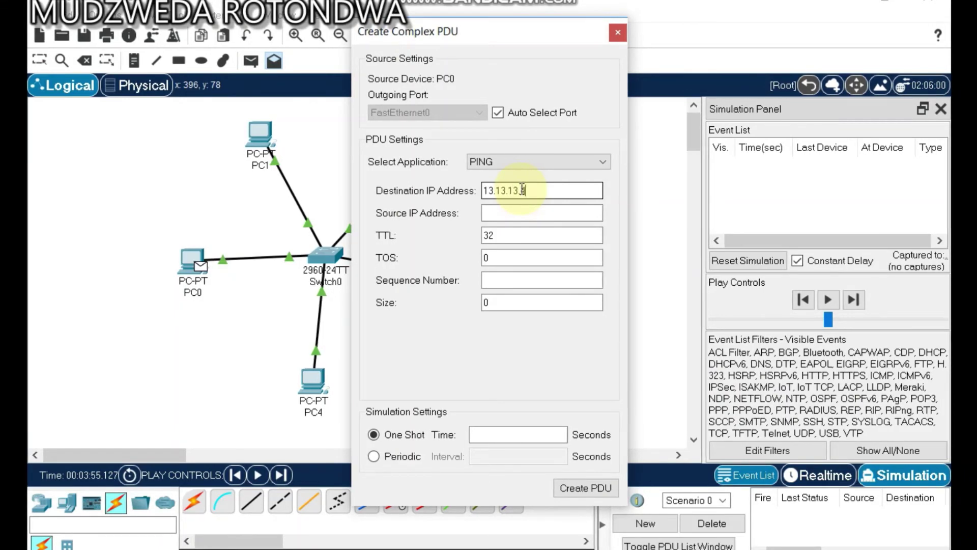
{"action": "left_click", "coordinate": [524, 214]}
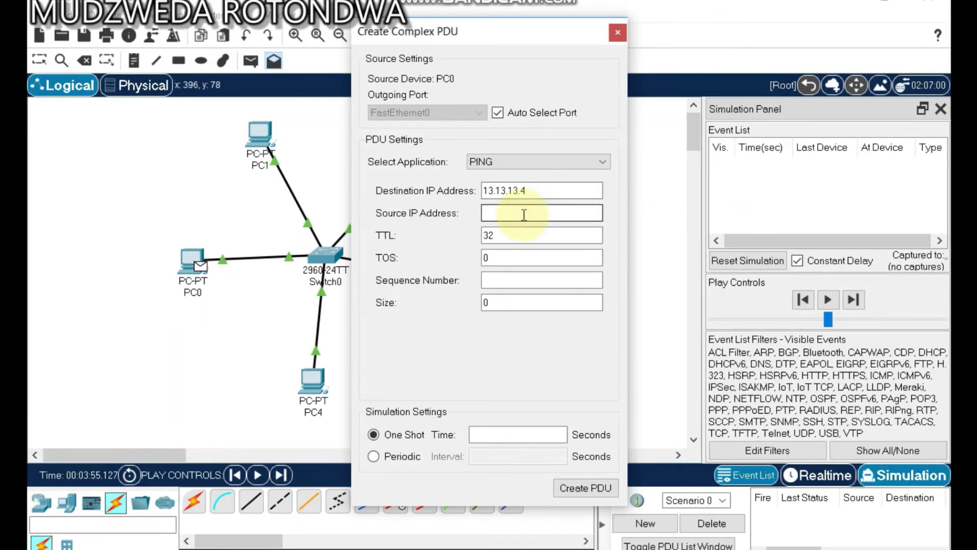
{"action": "type", "text": "13"}
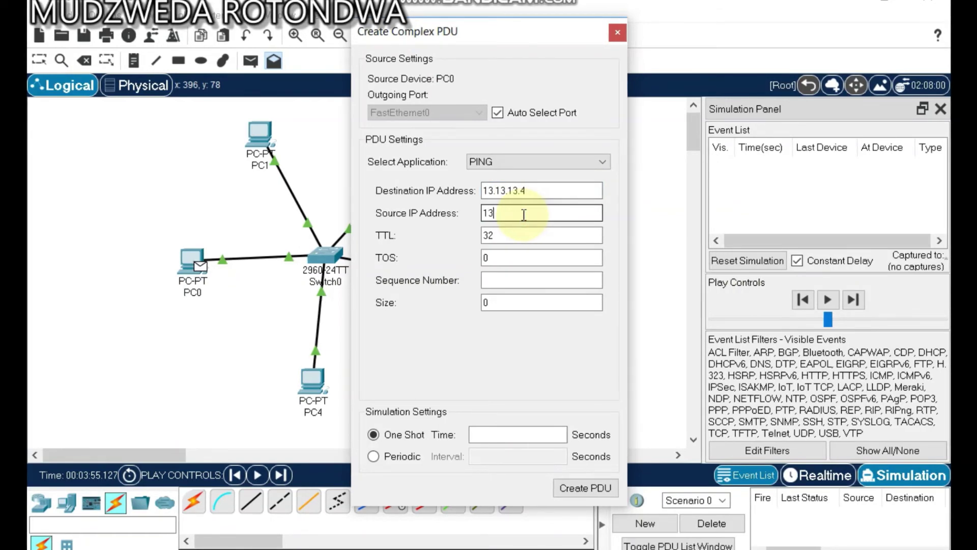
{"action": "type", "text": ".13.13."}
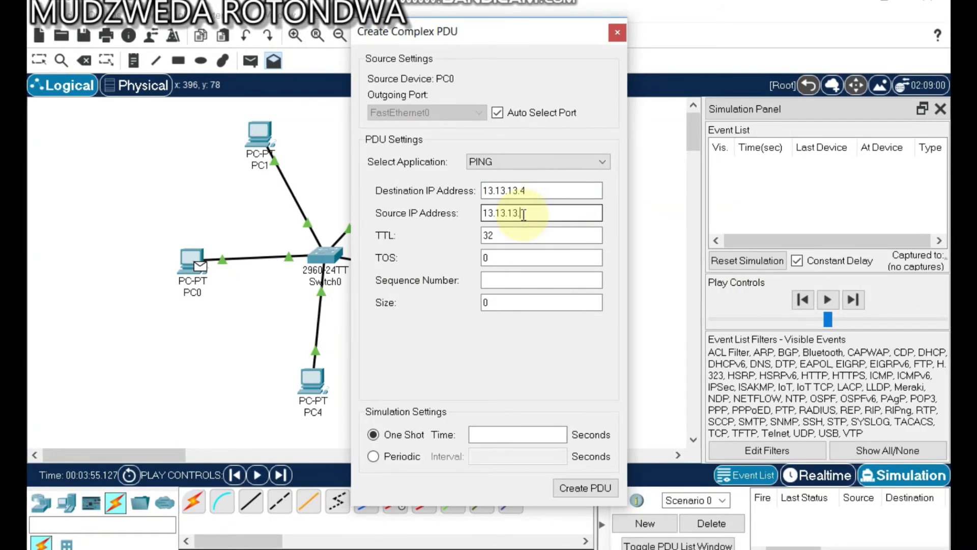
{"action": "type", "text": "1"}
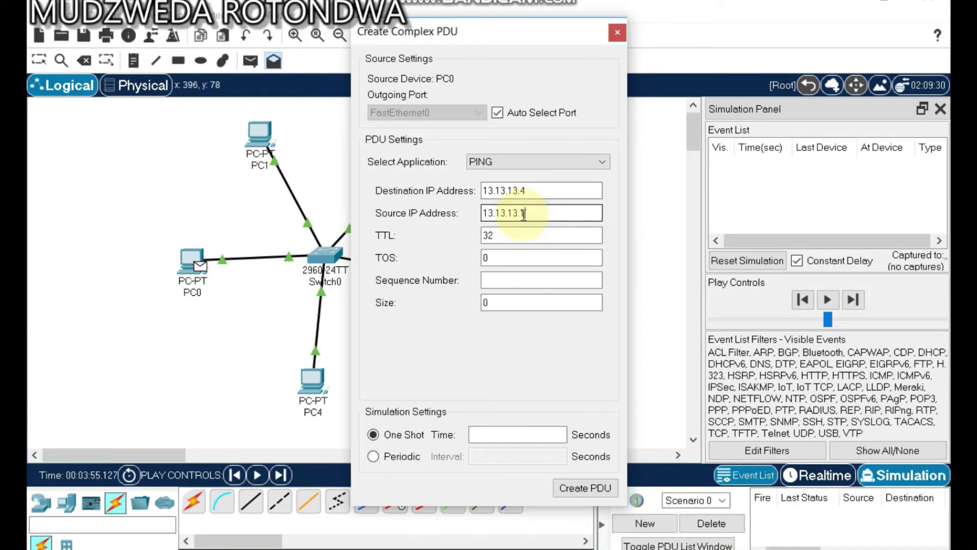
Set the PDU's TOS, sequence number and size to 1 and make it periodic.
{"action": "double_click", "coordinate": [506, 260]}
{"action": "type", "text": "1"}
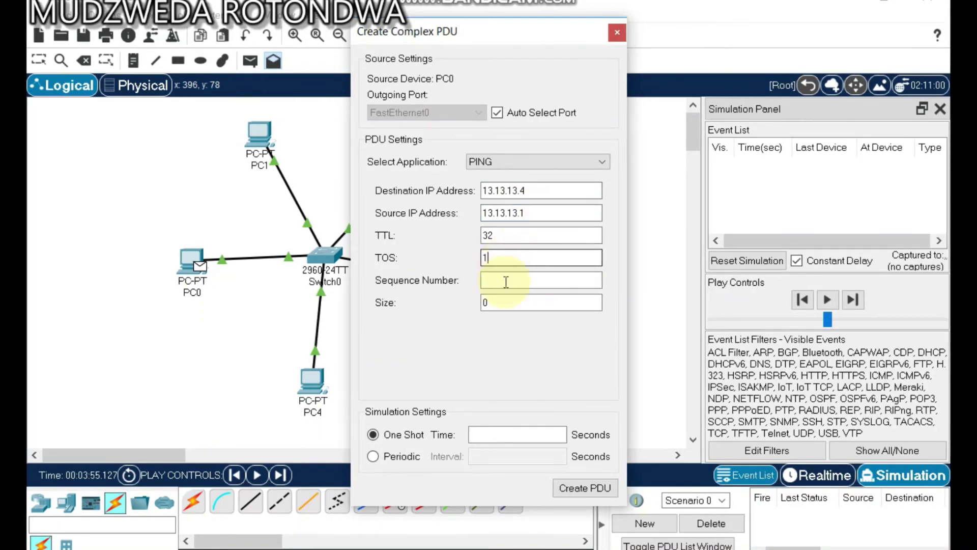
{"action": "left_click", "coordinate": [504, 279]}
{"action": "type", "text": "1"}
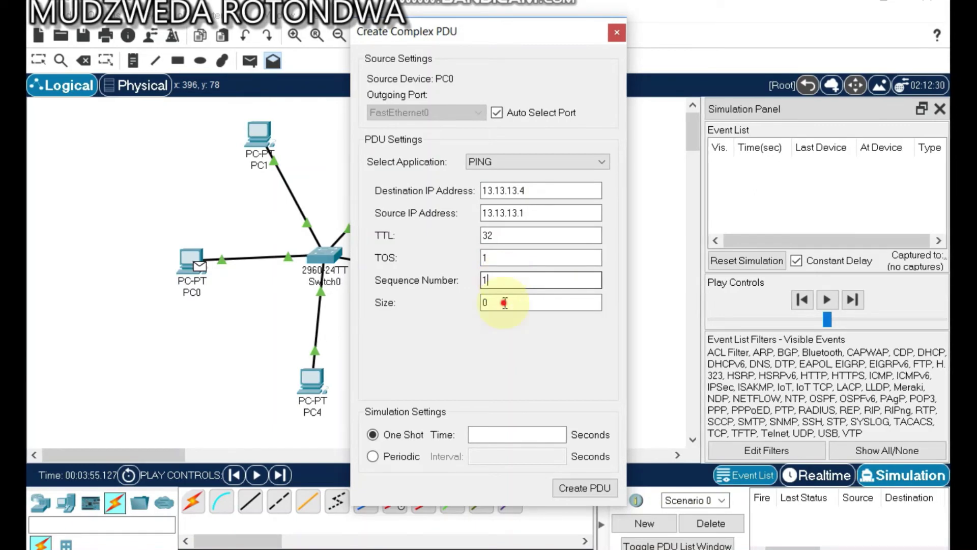
{"action": "double_click", "coordinate": [502, 302]}
{"action": "type", "text": "1"}
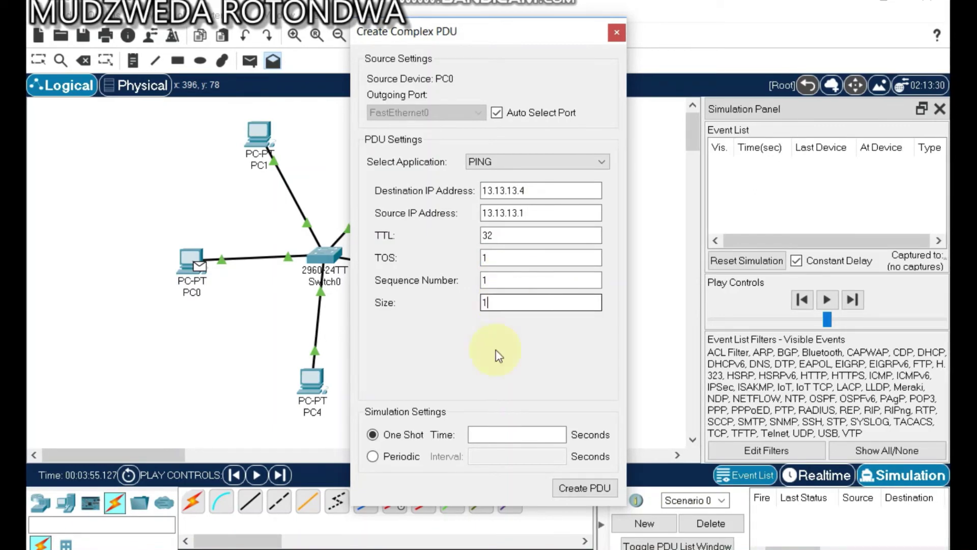
{"action": "left_click", "coordinate": [412, 462]}
{"action": "left_click", "coordinate": [475, 456]}
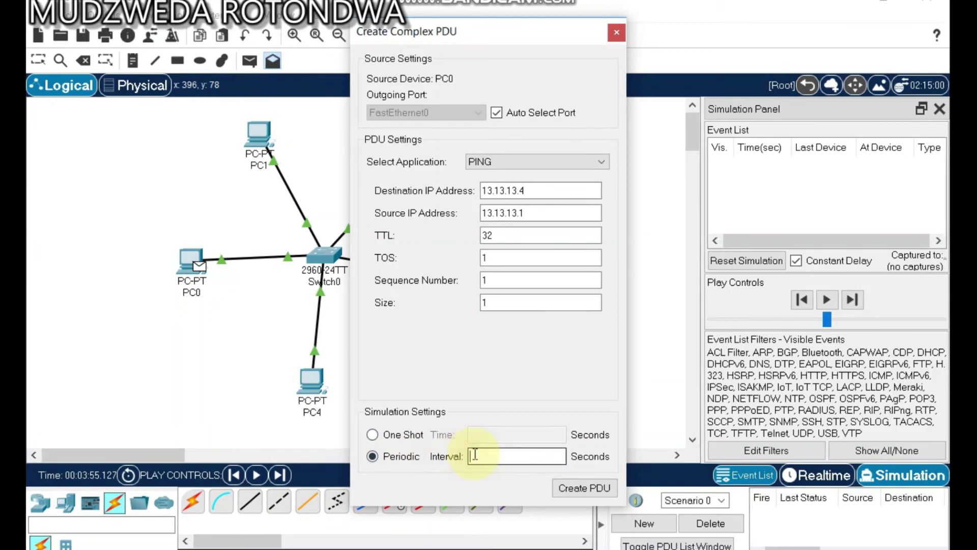
Set a 1-second interval, create the PDU, and play the simulation.
{"action": "type", "text": "1"}
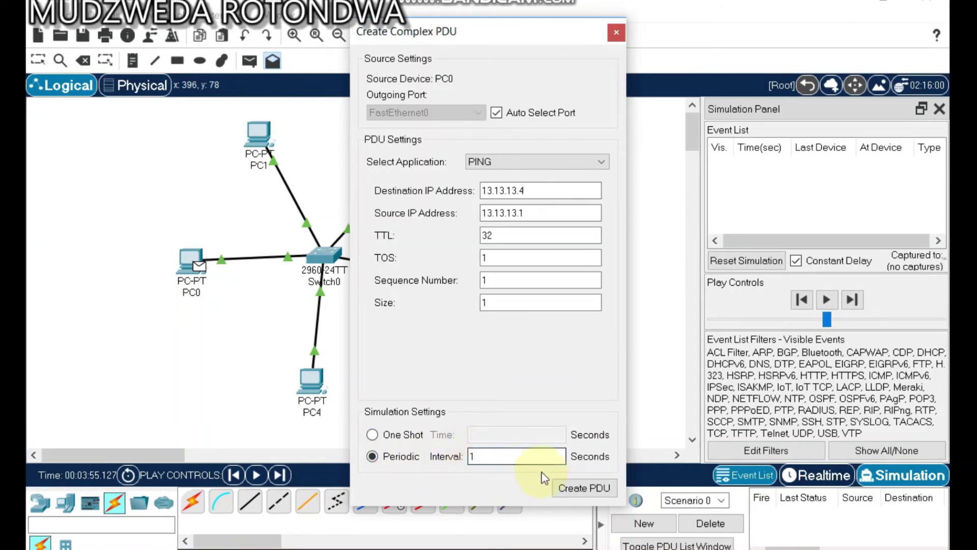
{"action": "left_click", "coordinate": [567, 490]}
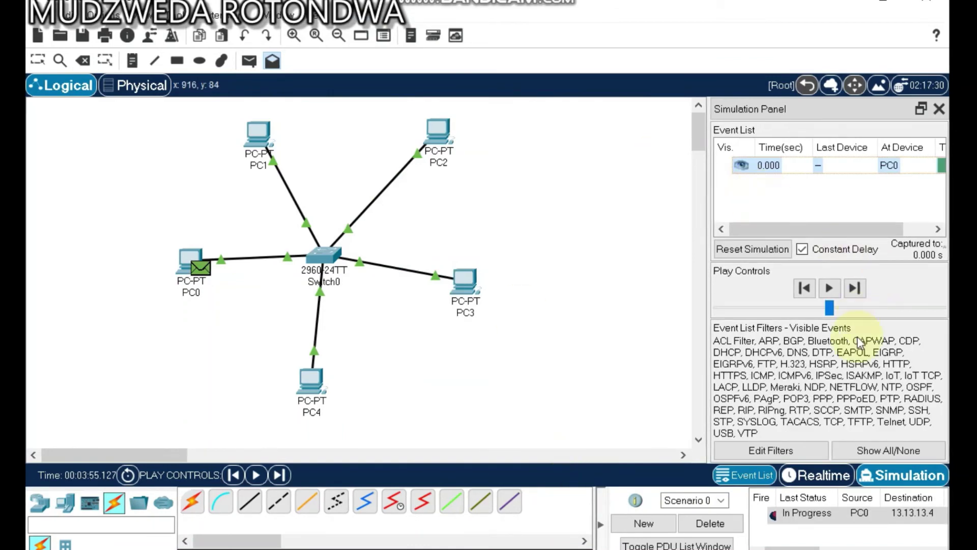
{"action": "left_click", "coordinate": [830, 292]}
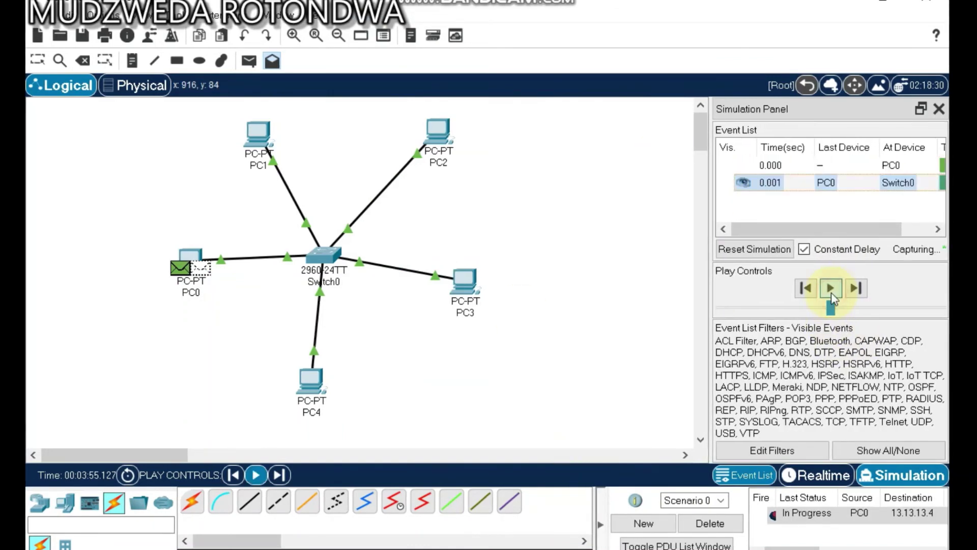